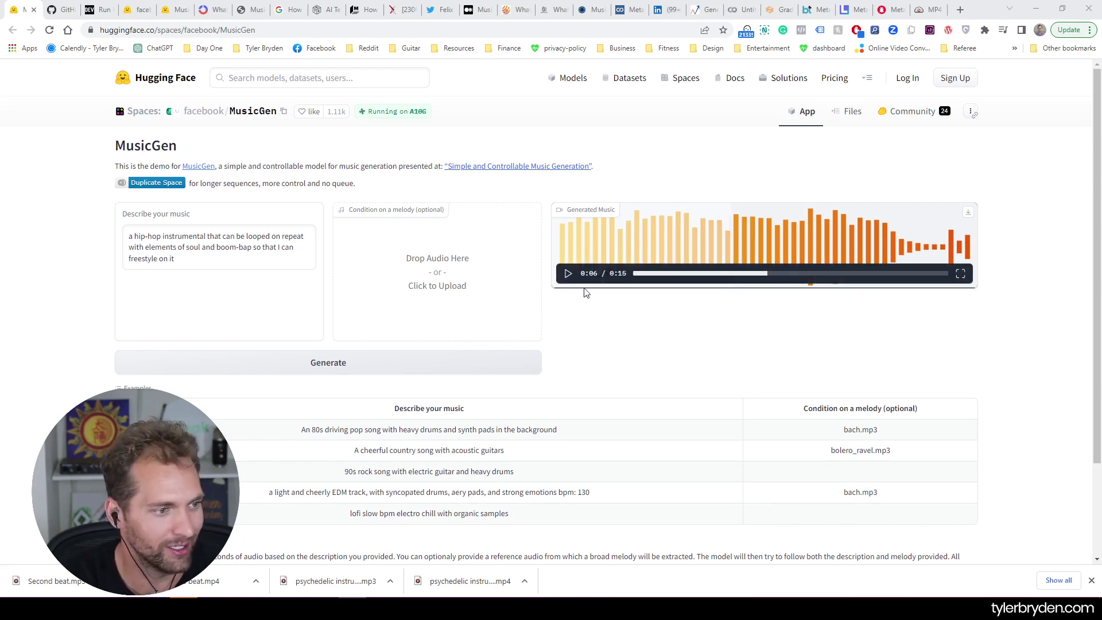
Play the generated 15-second hip-hop clip, then move to CloudConvert and the Second beat track in Audacity
mouse_move(632, 277)
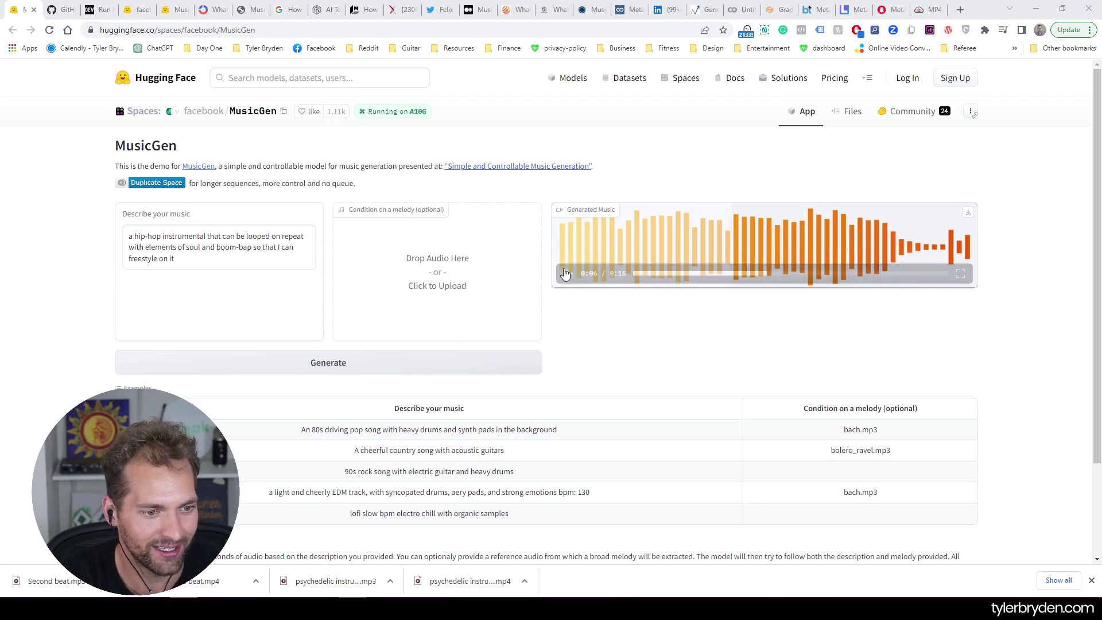
click(568, 273)
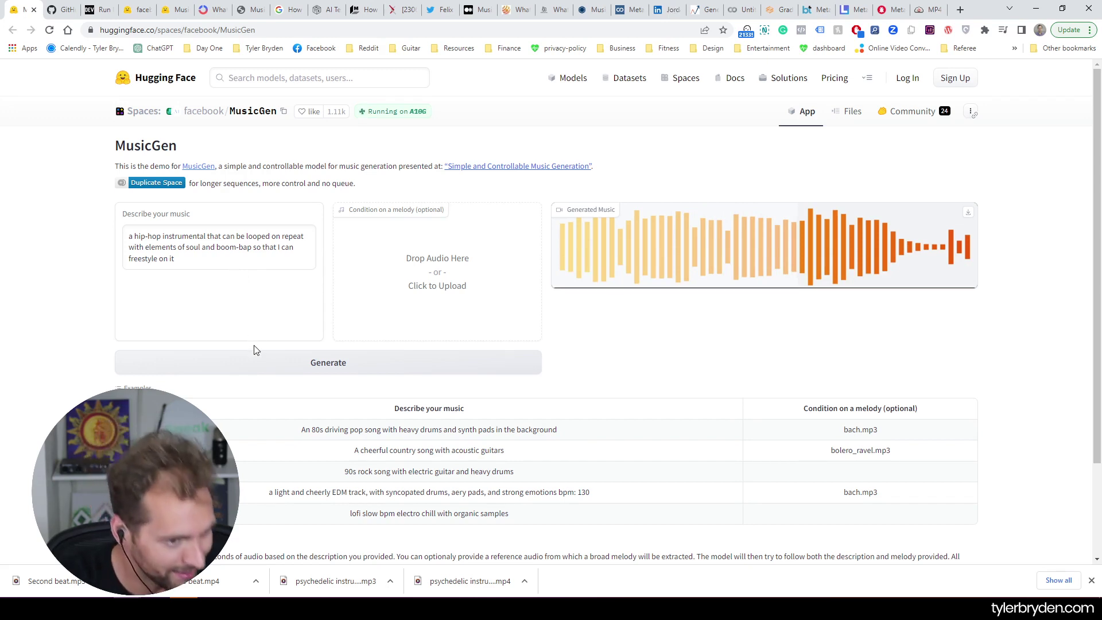
click(1091, 581)
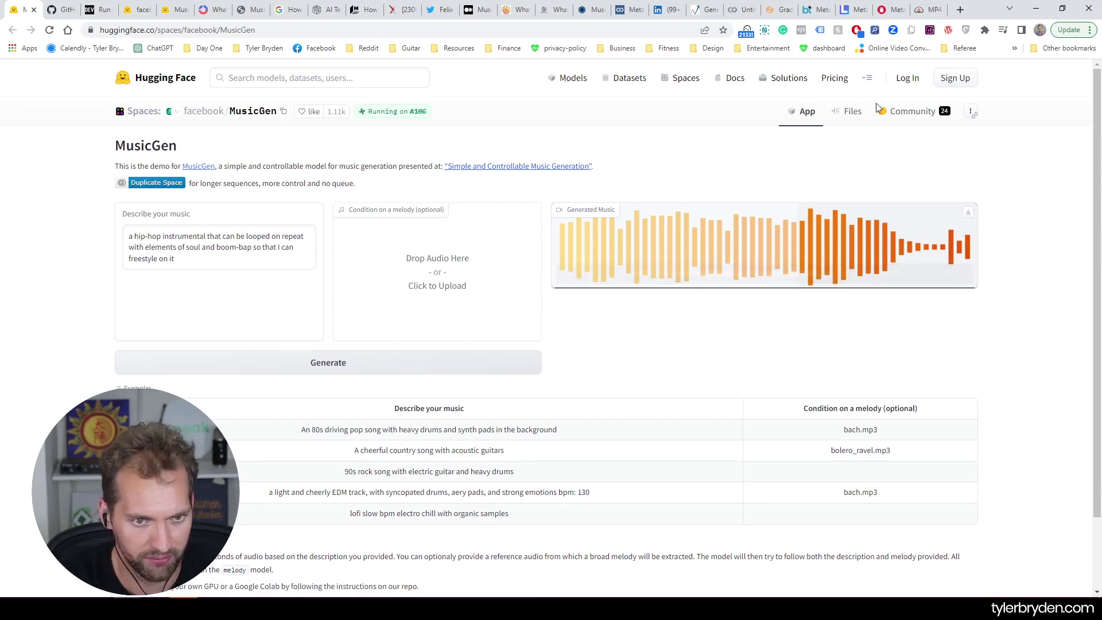
click(921, 9)
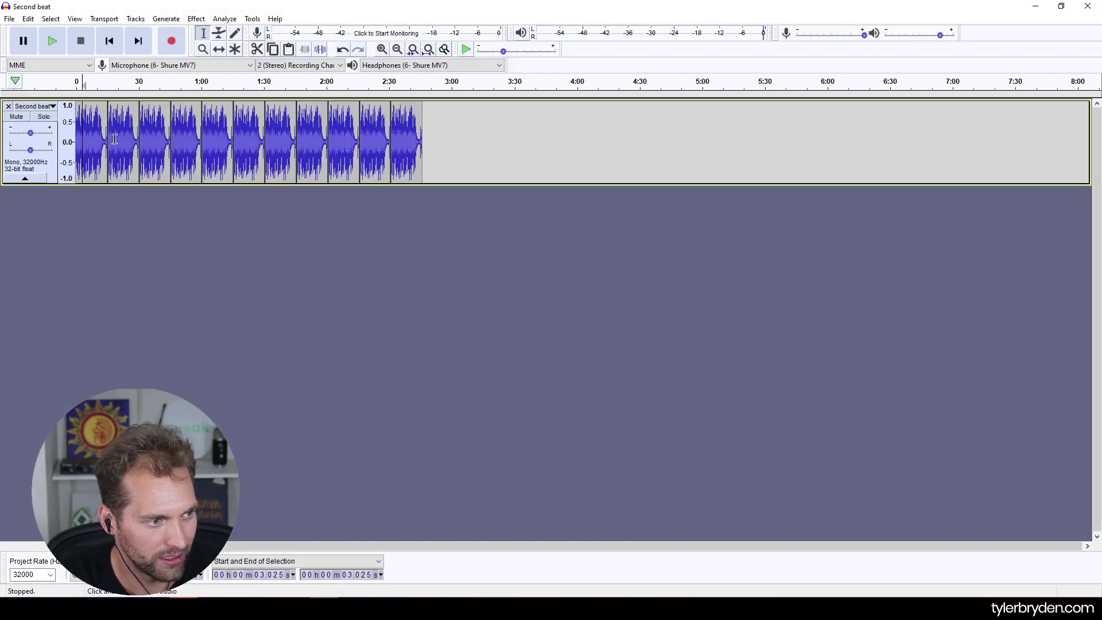
click(79, 141)
Play and stop the looped Second beat track in Audacity, then minimize Audacity
click(52, 41)
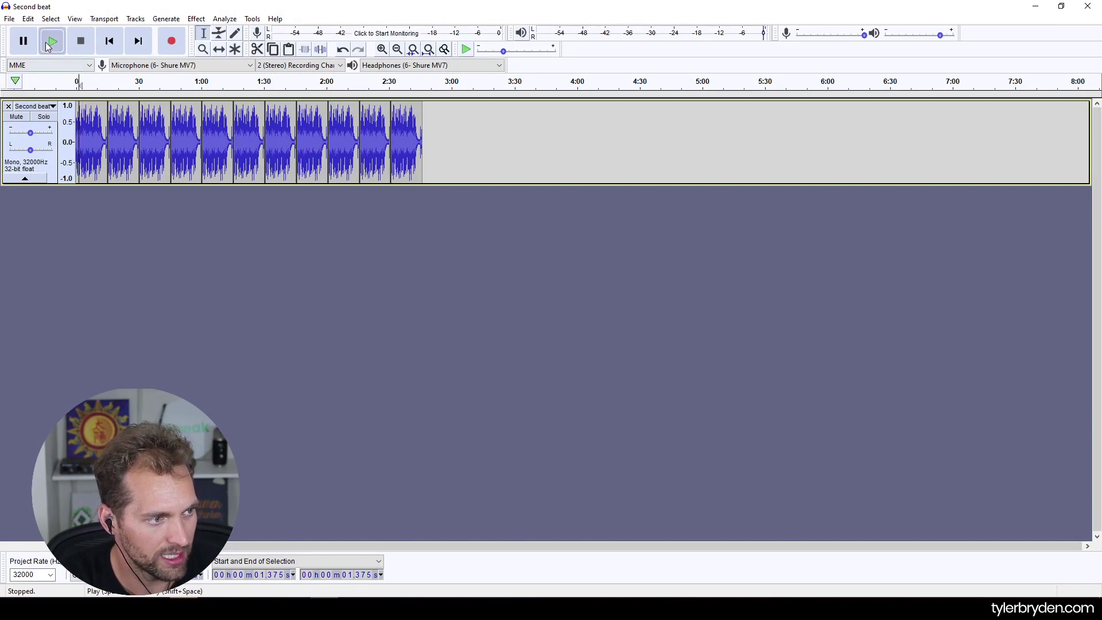
click(81, 42)
click(1036, 7)
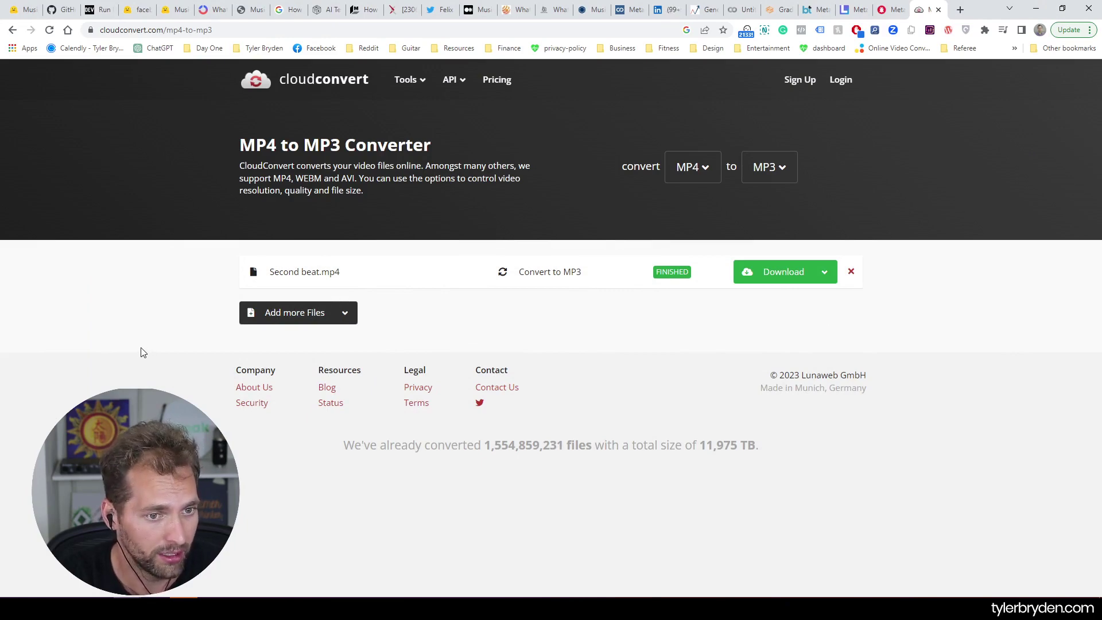
Look between the Colab notebook, the Run MusicGen on Google Colab article and the Hugging Face Space
click(741, 10)
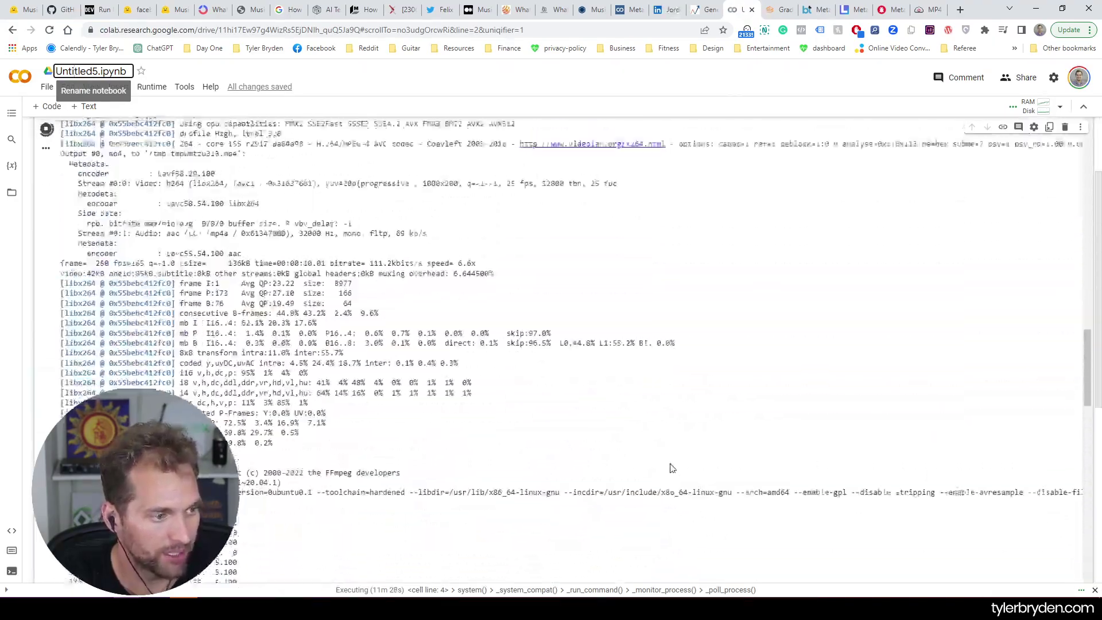
click(94, 10)
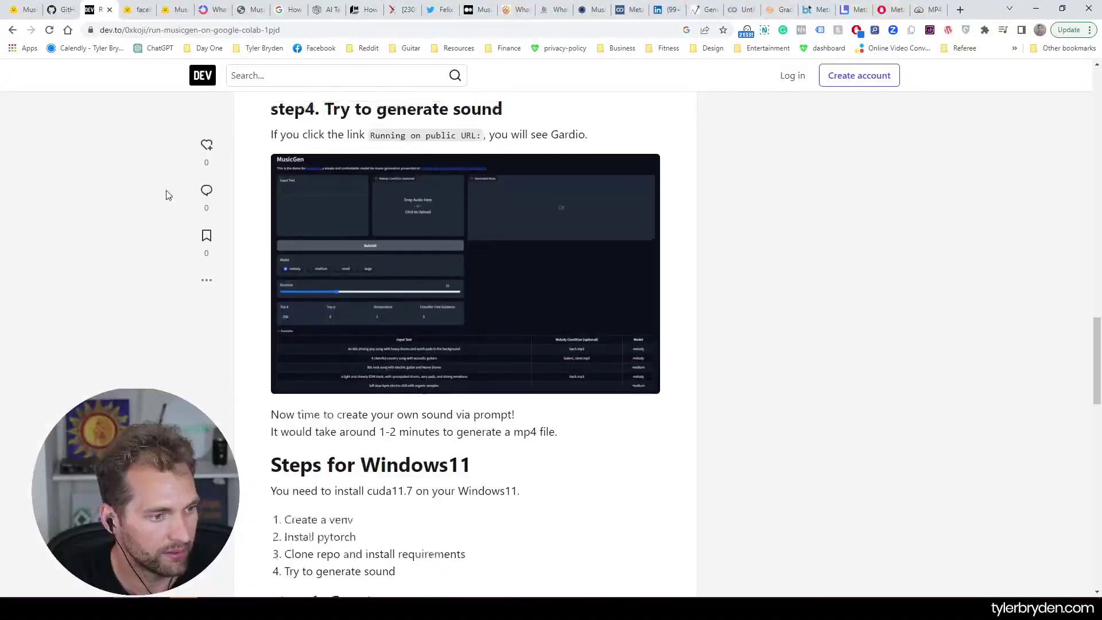
scroll(167, 196, up, 18)
scroll(507, 353, down, 3)
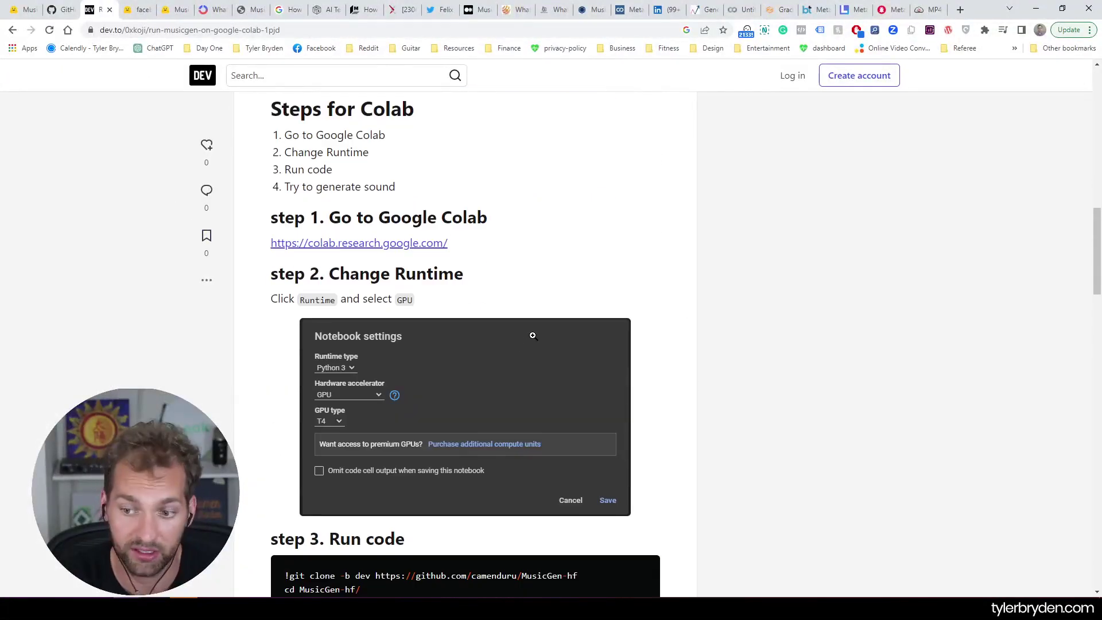
mouse_move(212, 176)
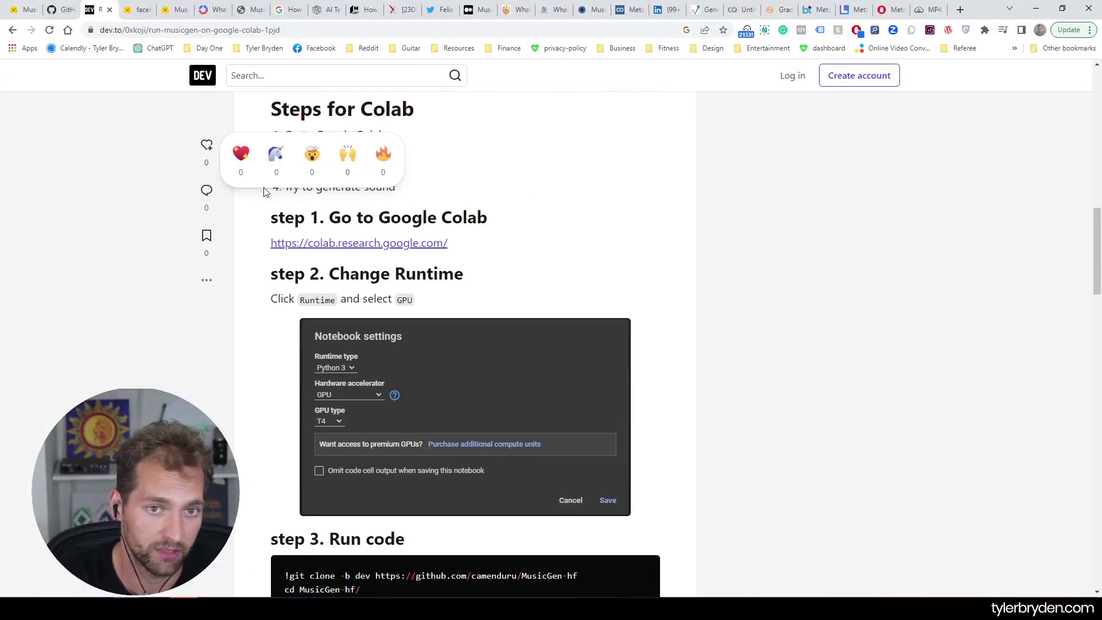
click(25, 10)
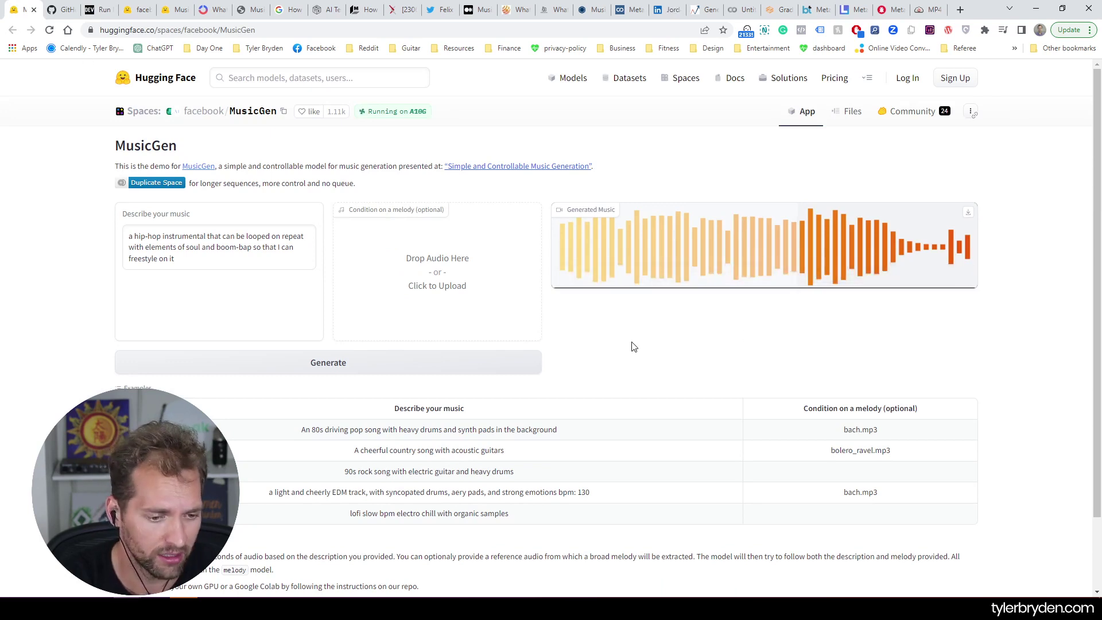
Scroll through the article's Colab steps and highlight the 'cd MusicGen-hf/' line of code
click(99, 10)
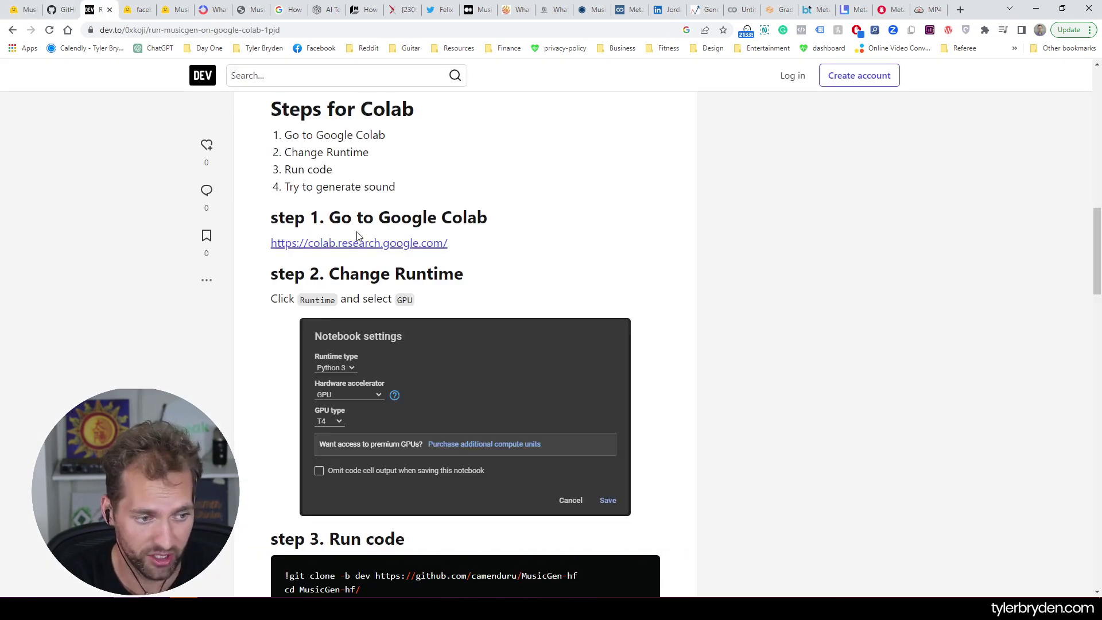
scroll(308, 300, down, 1)
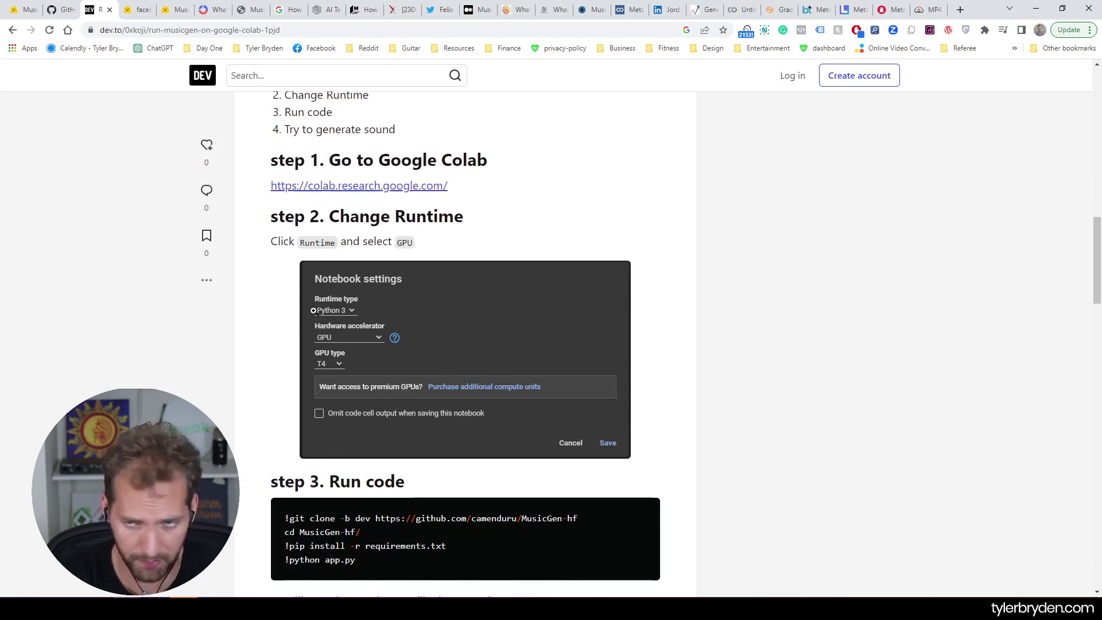
scroll(281, 266, down, 2)
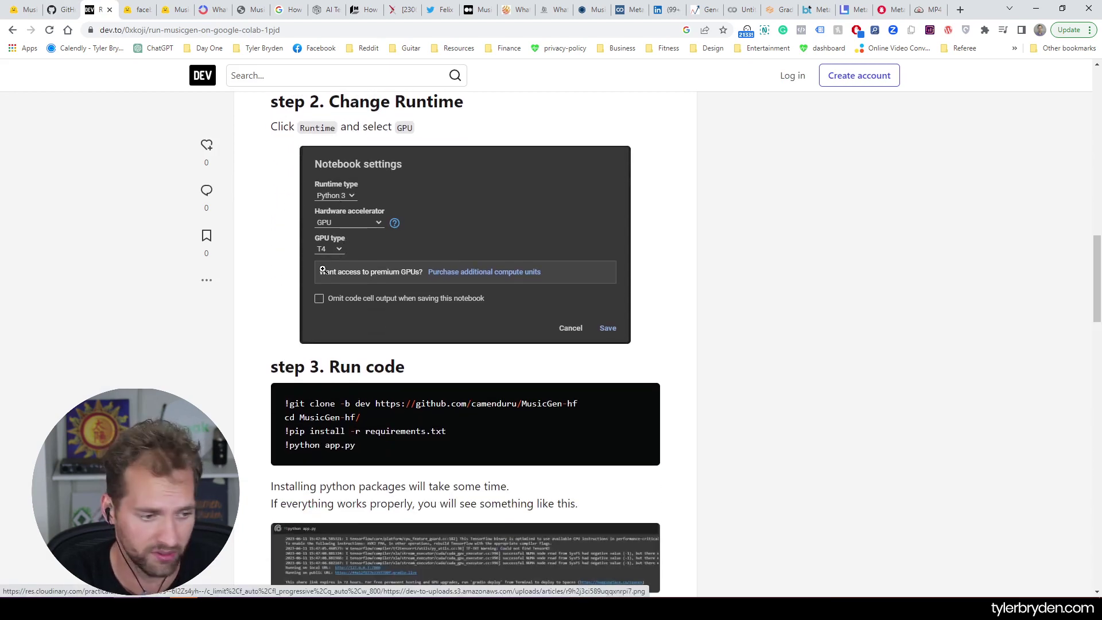
scroll(298, 310, down, 1)
drag(282, 361, 360, 360)
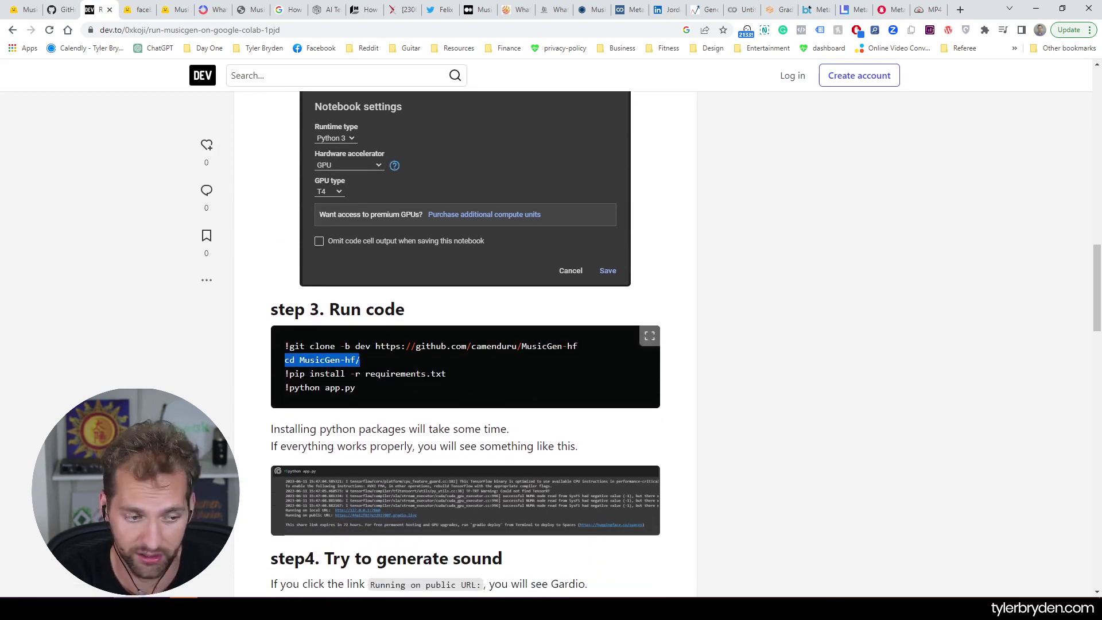
scroll(353, 390, down, 2)
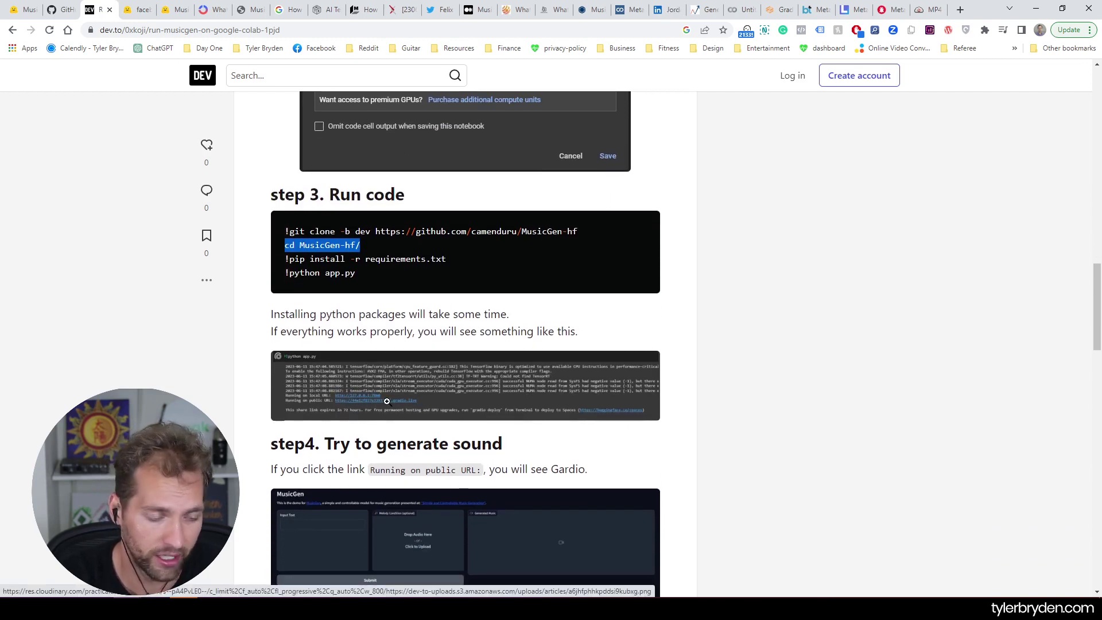
Play and pause the 10-second soulful boom-bap loop in the MusicGen Gradio app, then scroll the page
click(780, 10)
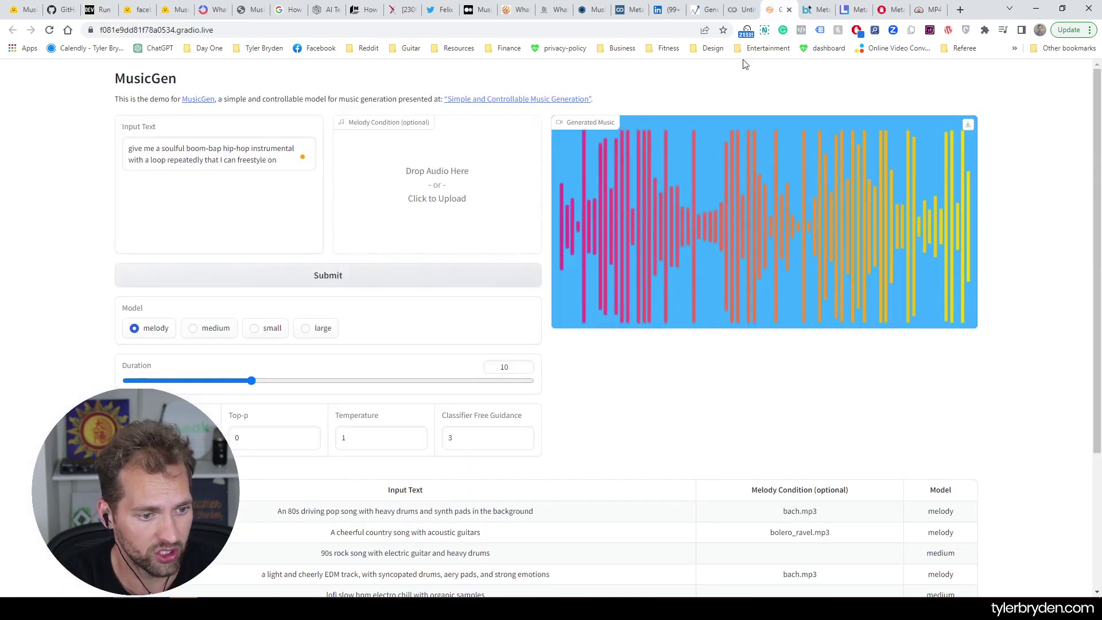
mouse_move(645, 179)
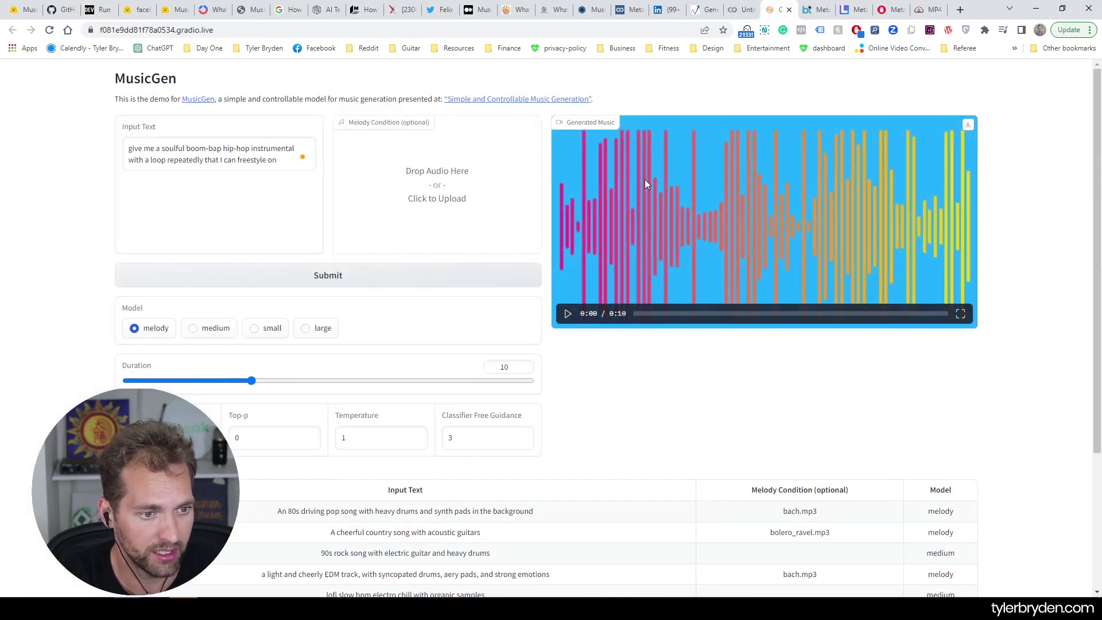
click(568, 315)
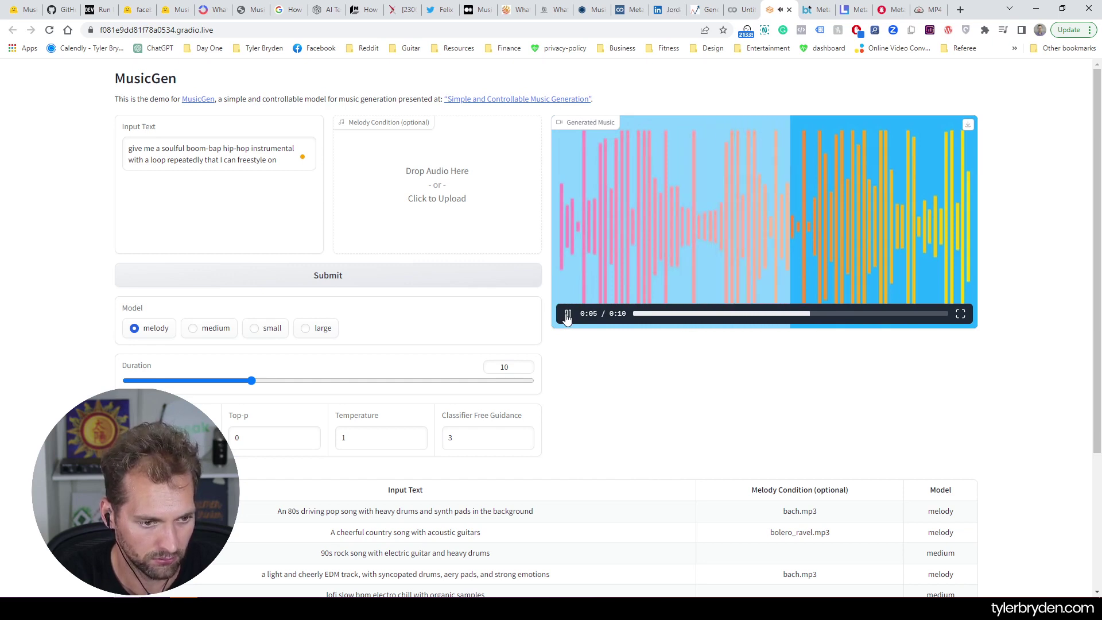
click(567, 315)
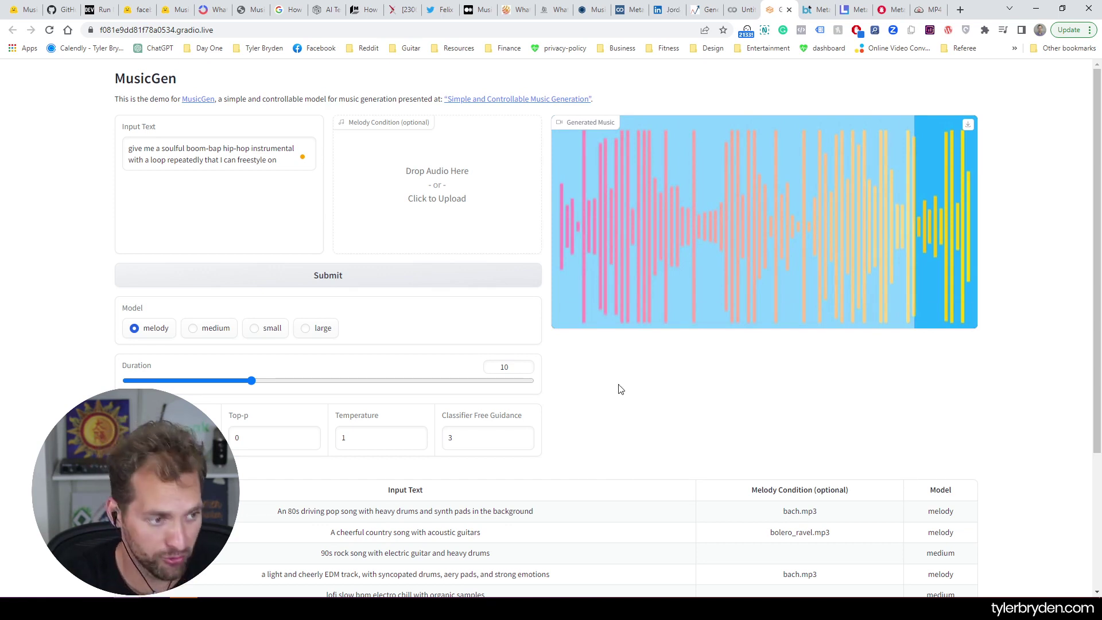
scroll(348, 431, down, 1)
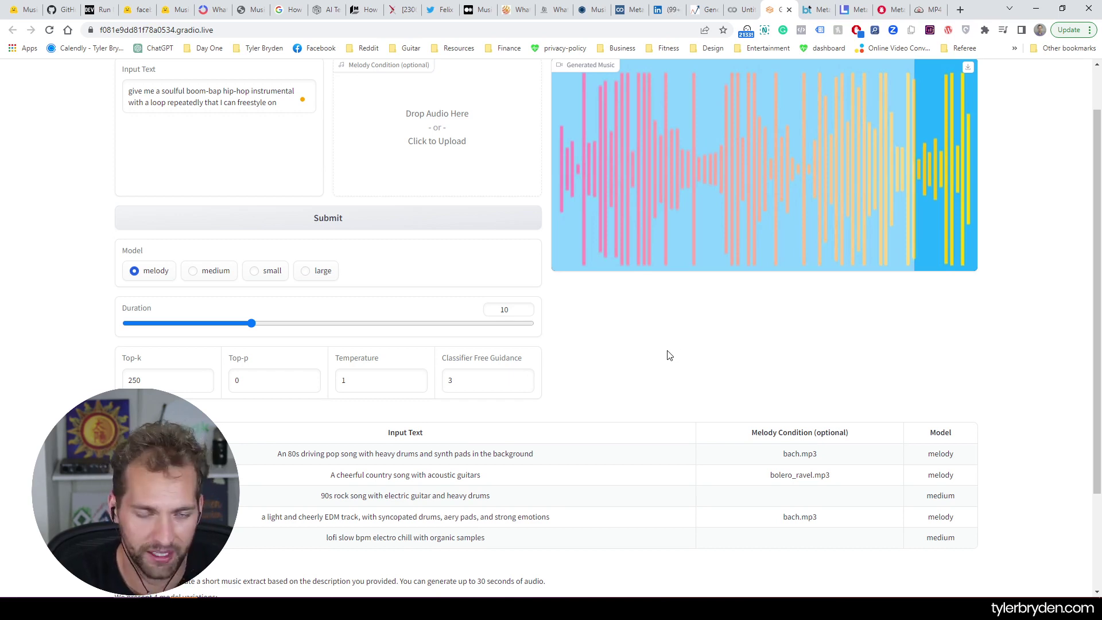
scroll(669, 355, up, 1)
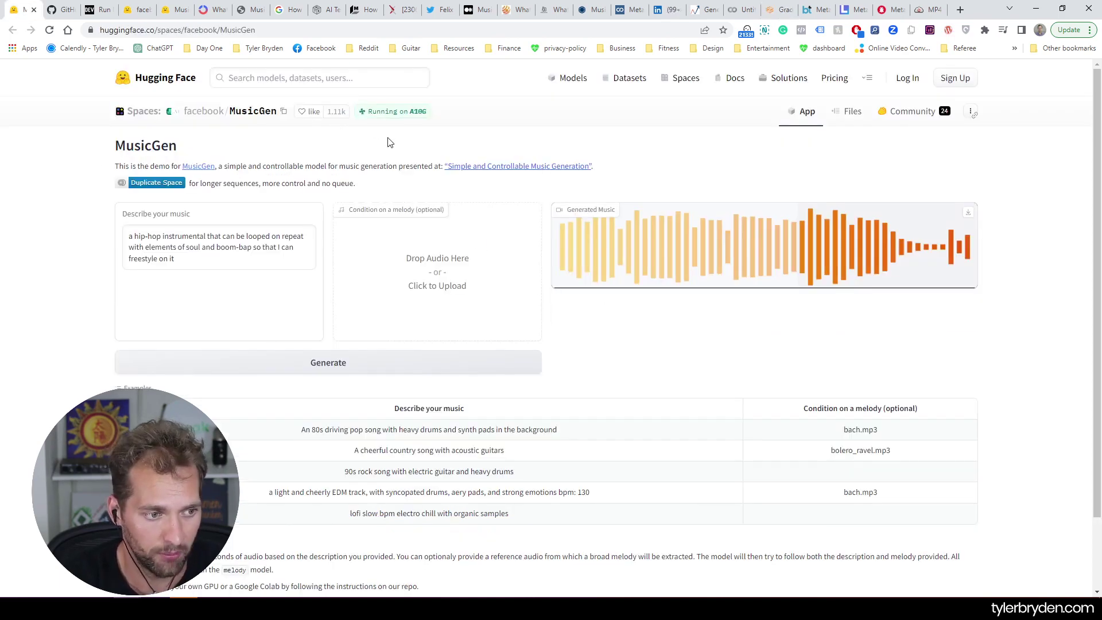
Scroll the MusicGen Space page down and back up, then go to the Dataconomy MusicGen article
scroll(396, 161, down, 2)
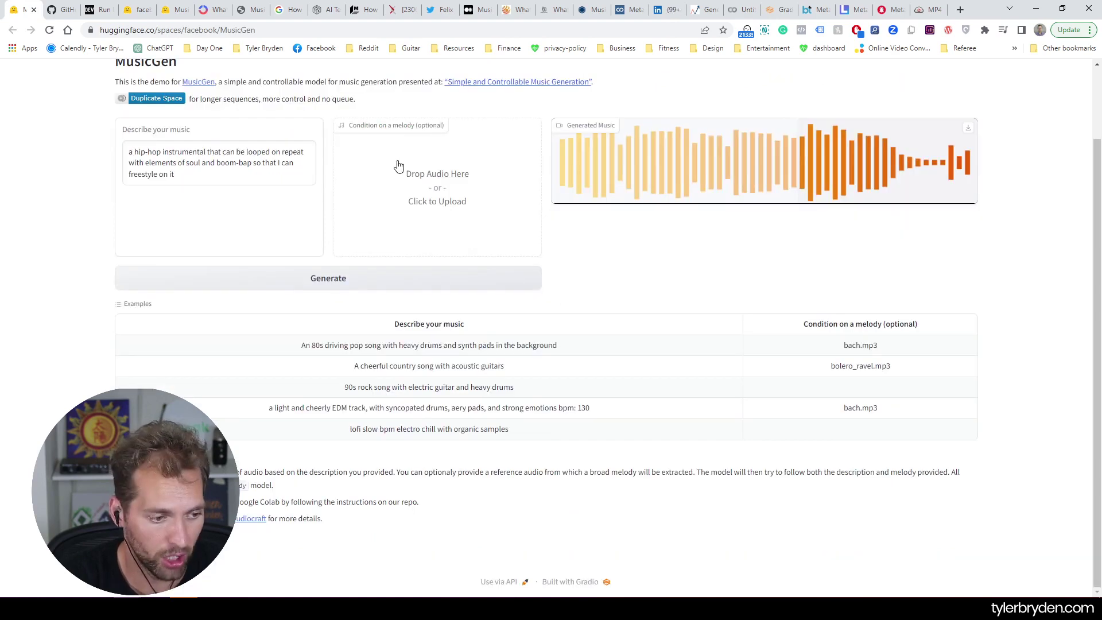
scroll(398, 165, up, 2)
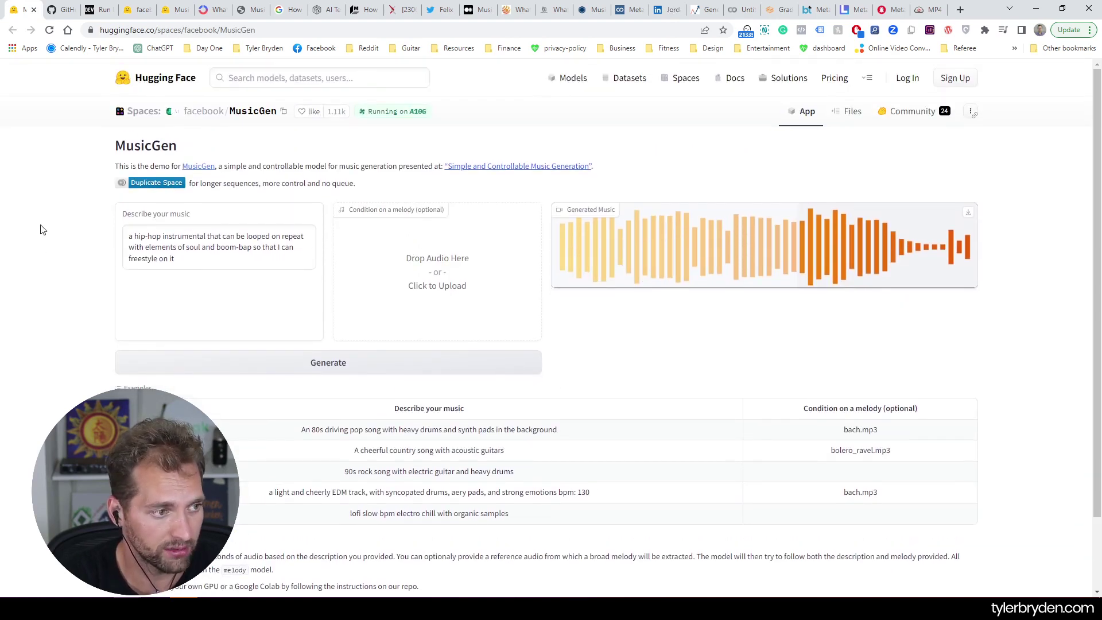
click(212, 9)
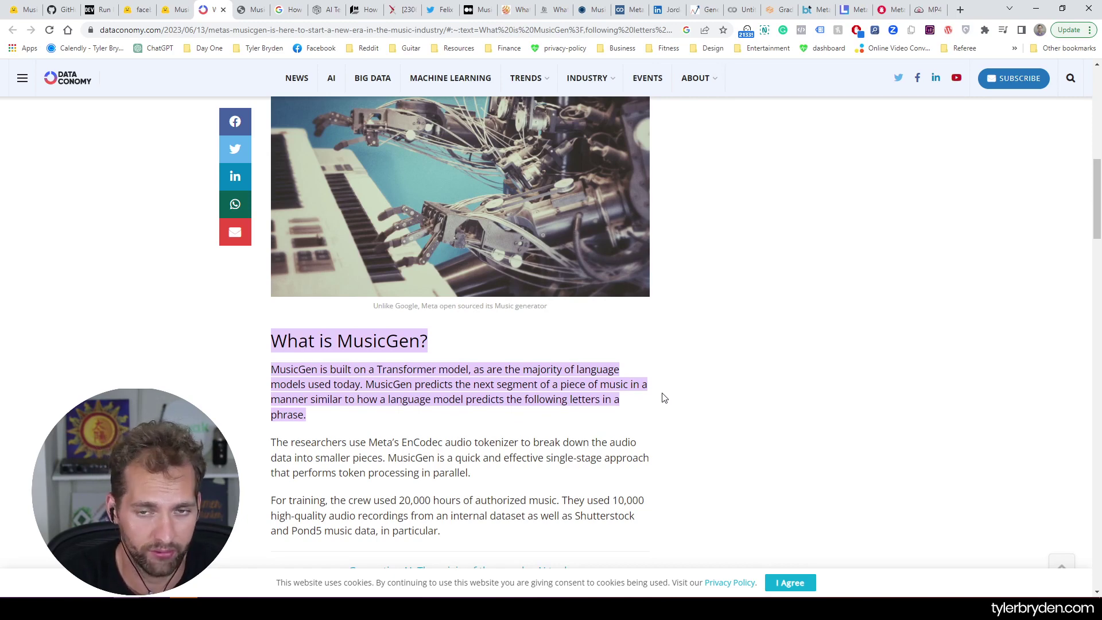
Scroll the Dataconomy article, highlighting the EnCodec tokenizer passage and the 20,000-hour training figure
scroll(664, 398, down, 1)
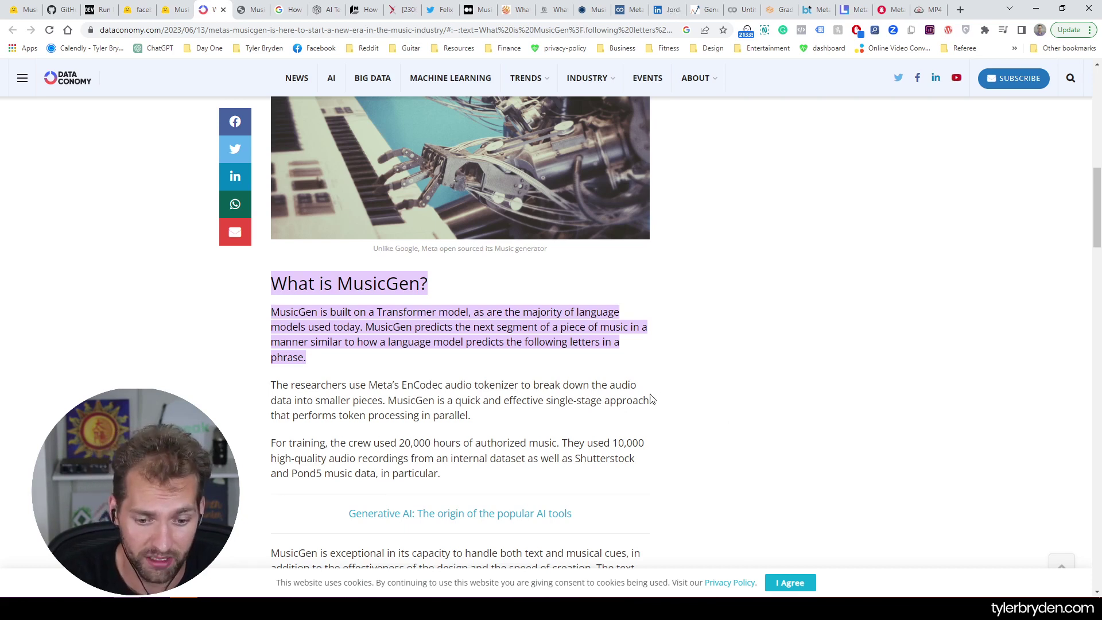
scroll(677, 426, down, 1)
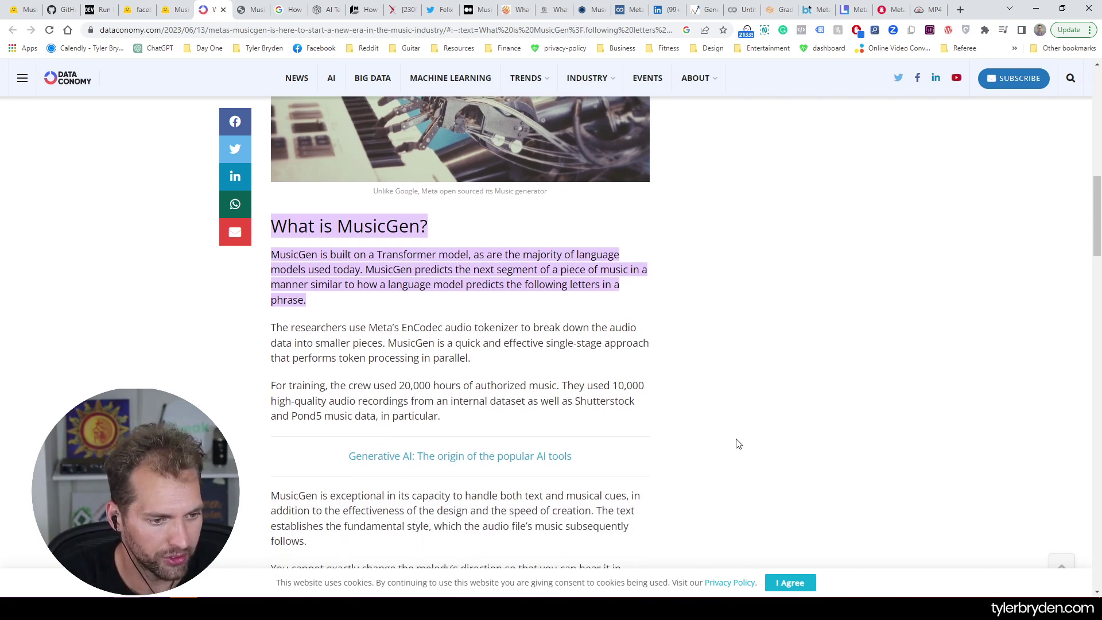
scroll(735, 443, down, 1)
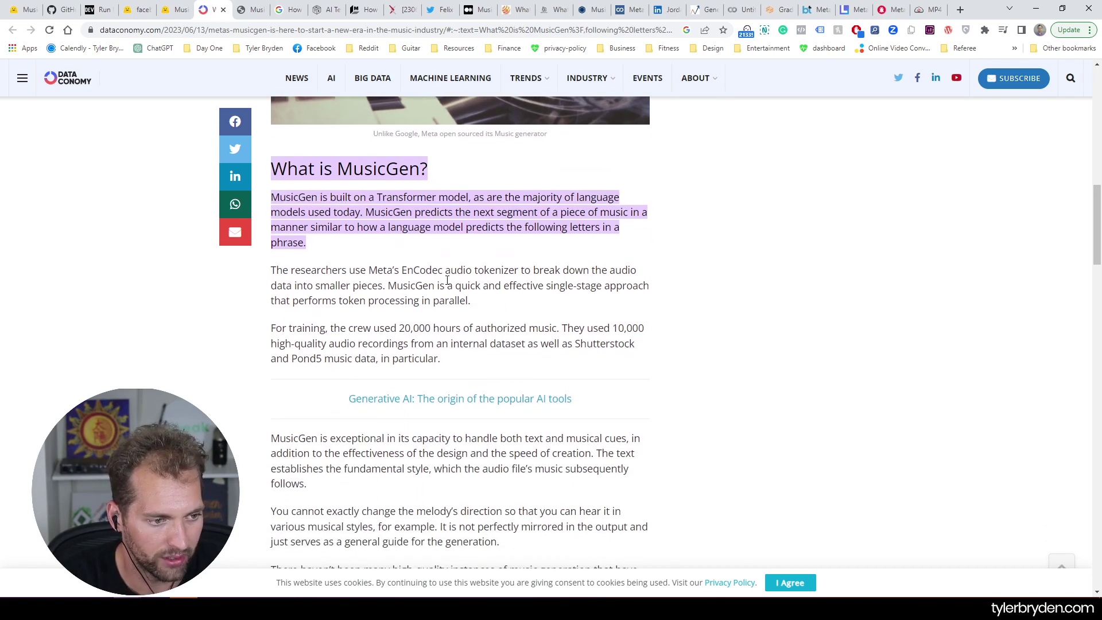
drag(357, 268, 456, 270)
scroll(686, 339, down, 2)
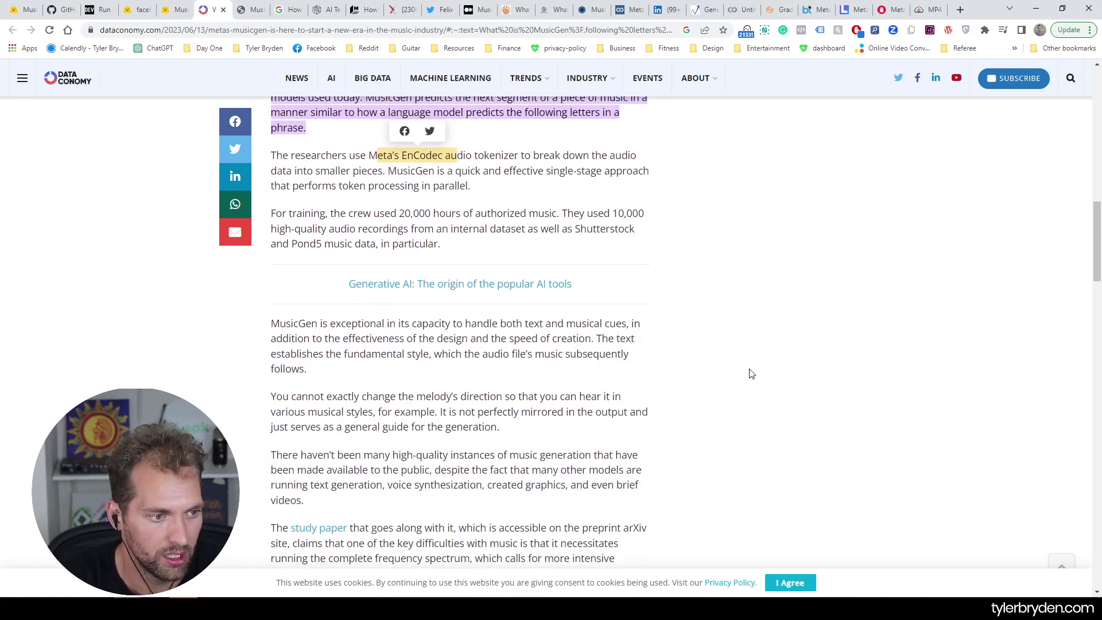
click(393, 215)
drag(394, 215, 431, 214)
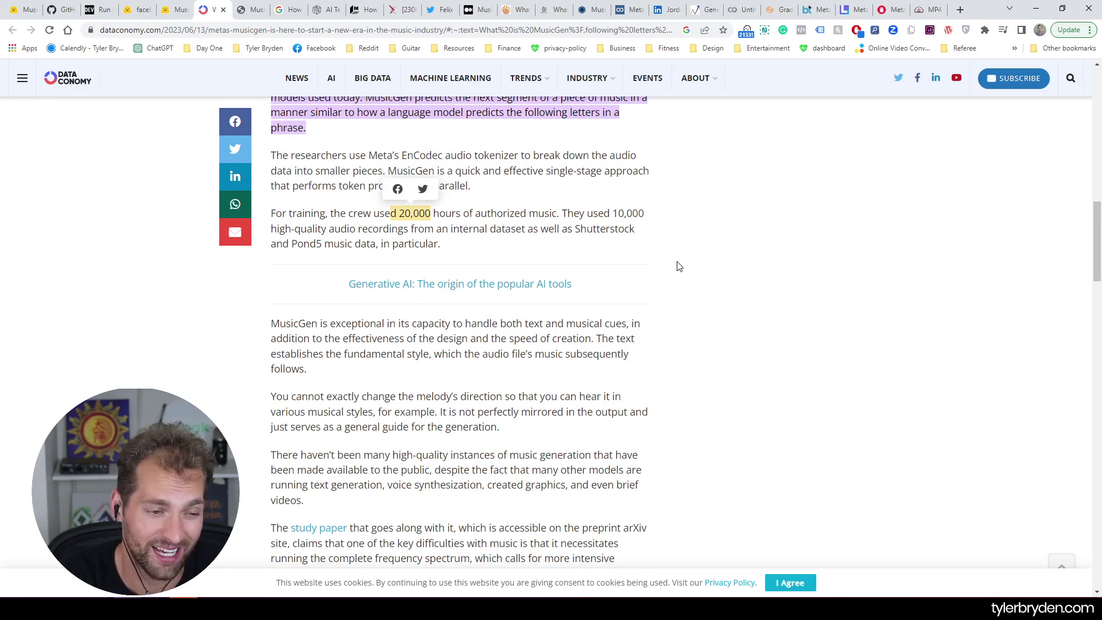
scroll(735, 363, down, 1)
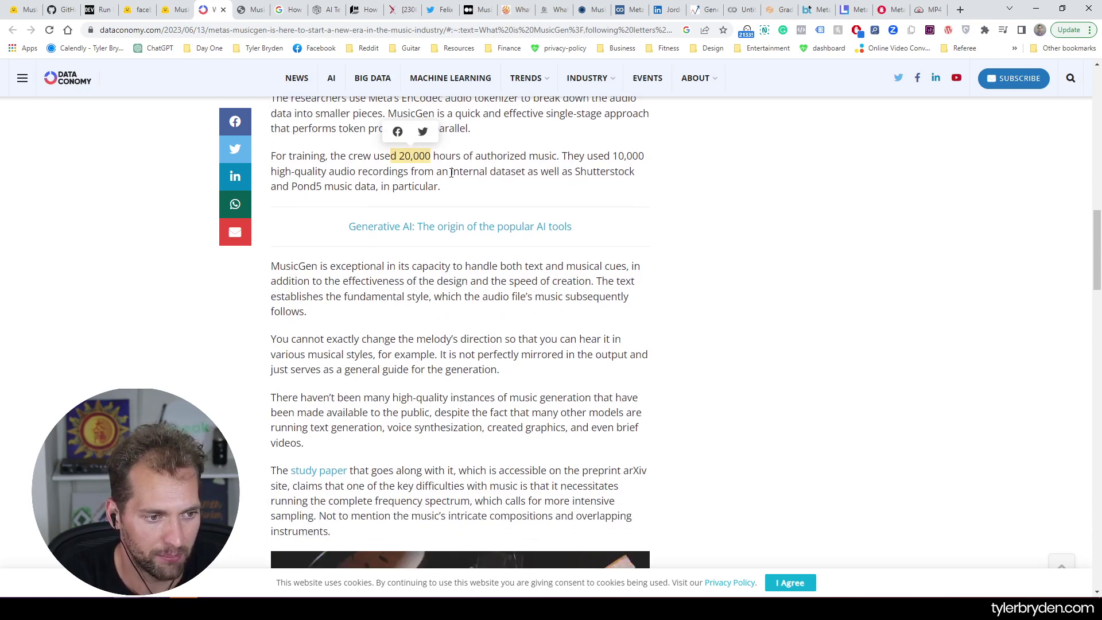
drag(450, 171, 579, 176)
click(523, 177)
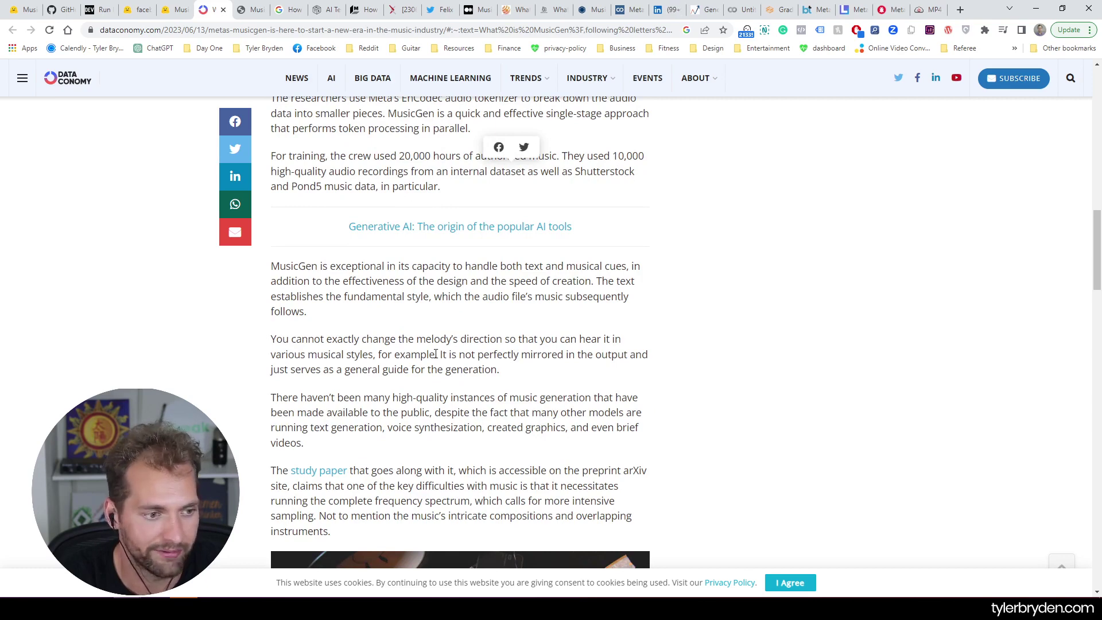
Scroll the Dataconomy article down to the study paper paragraph and the music-gear photo
scroll(358, 355, down, 1)
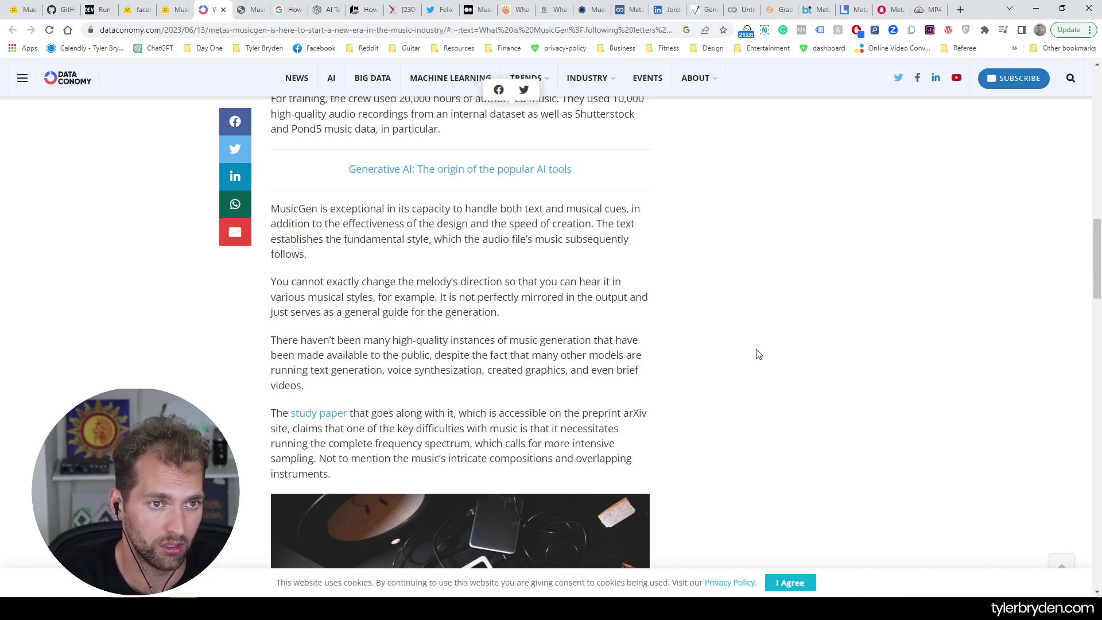
scroll(683, 399, down, 1)
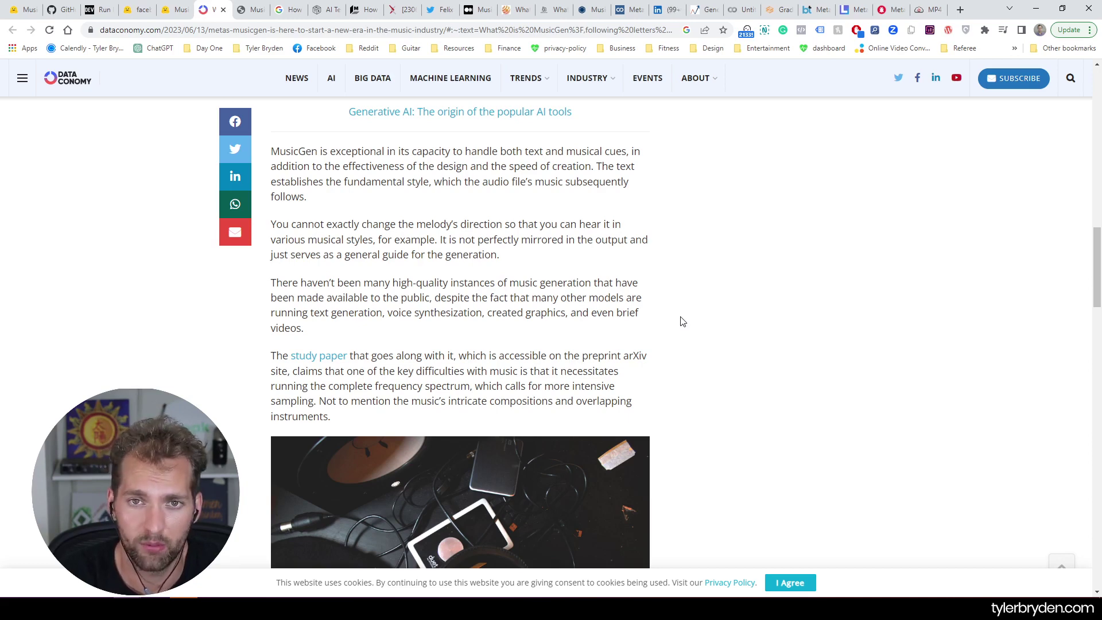
scroll(682, 364, down, 2)
Open the MusicGen study paper in a background tab and glance at its arXiv abstract
click(253, 9)
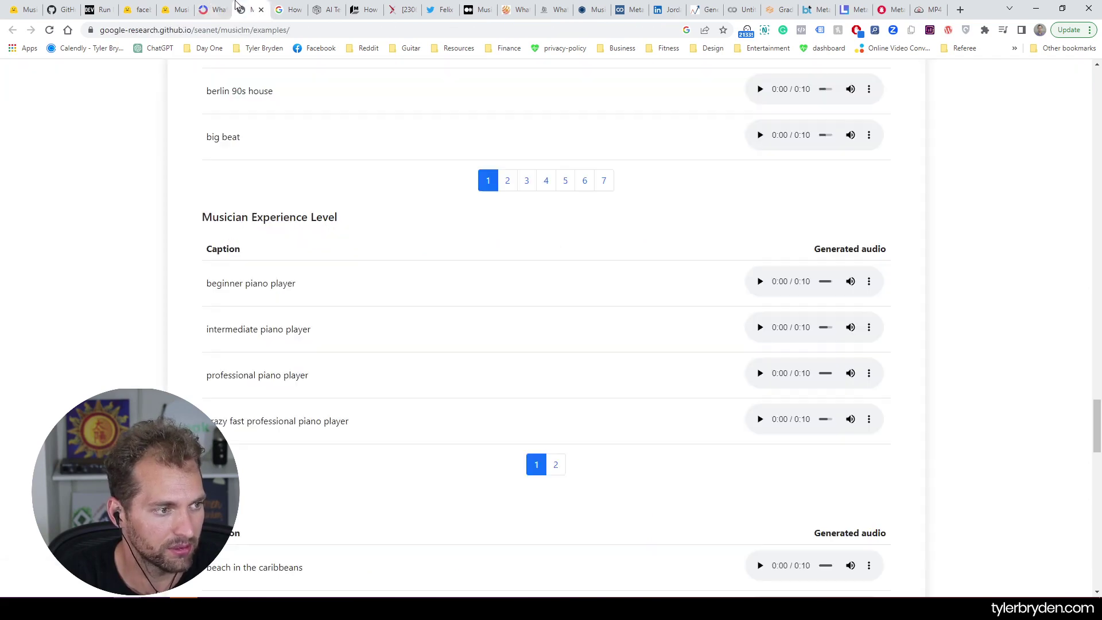
click(216, 11)
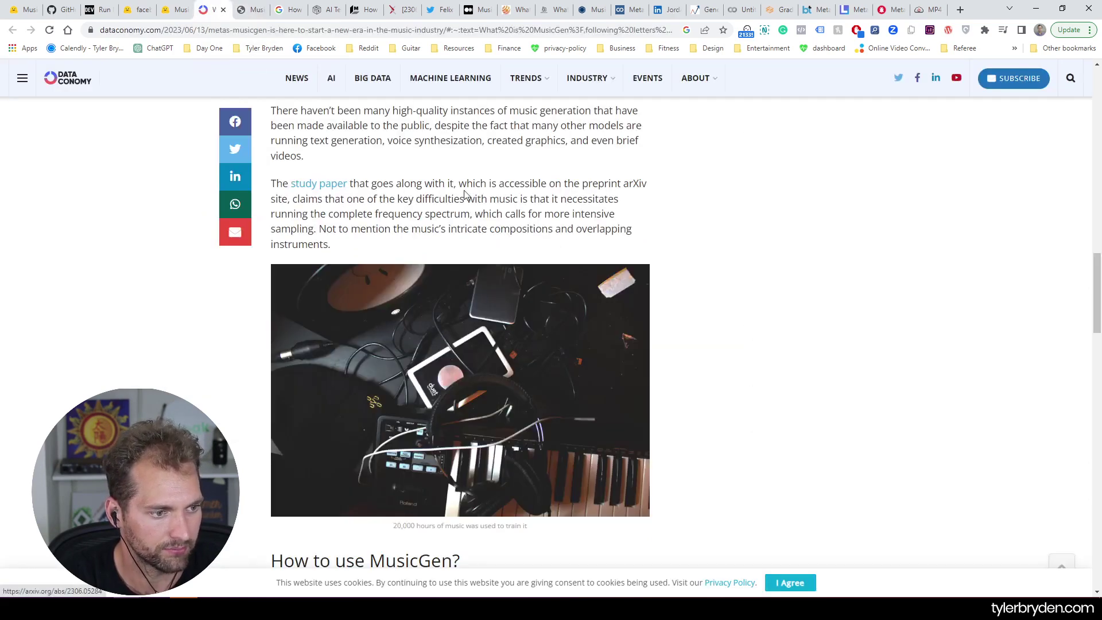
middle_click(327, 190)
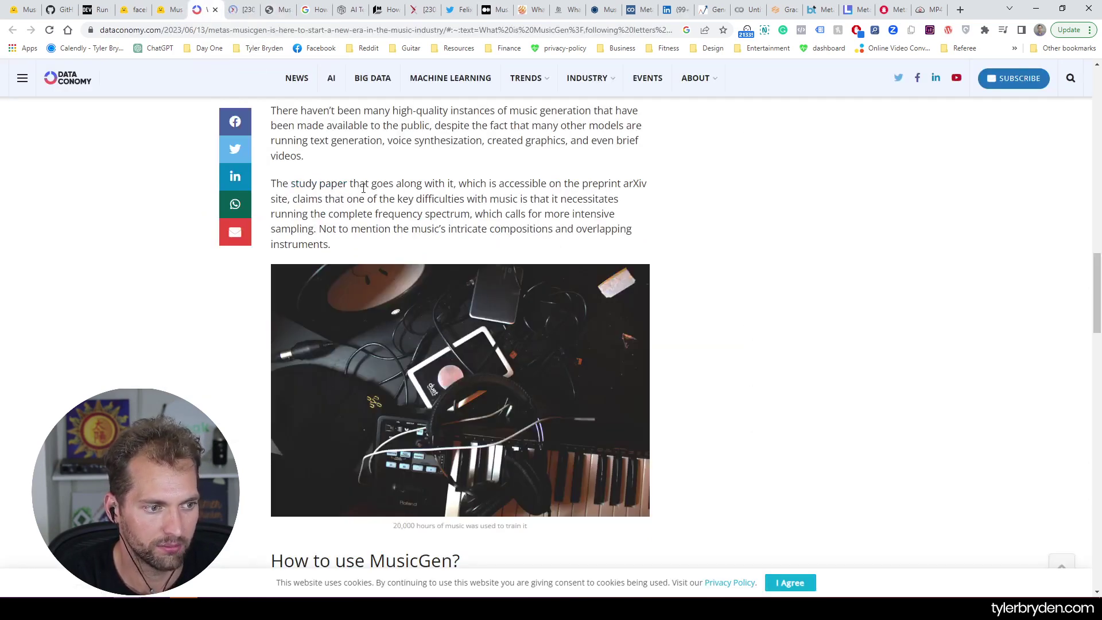
click(238, 10)
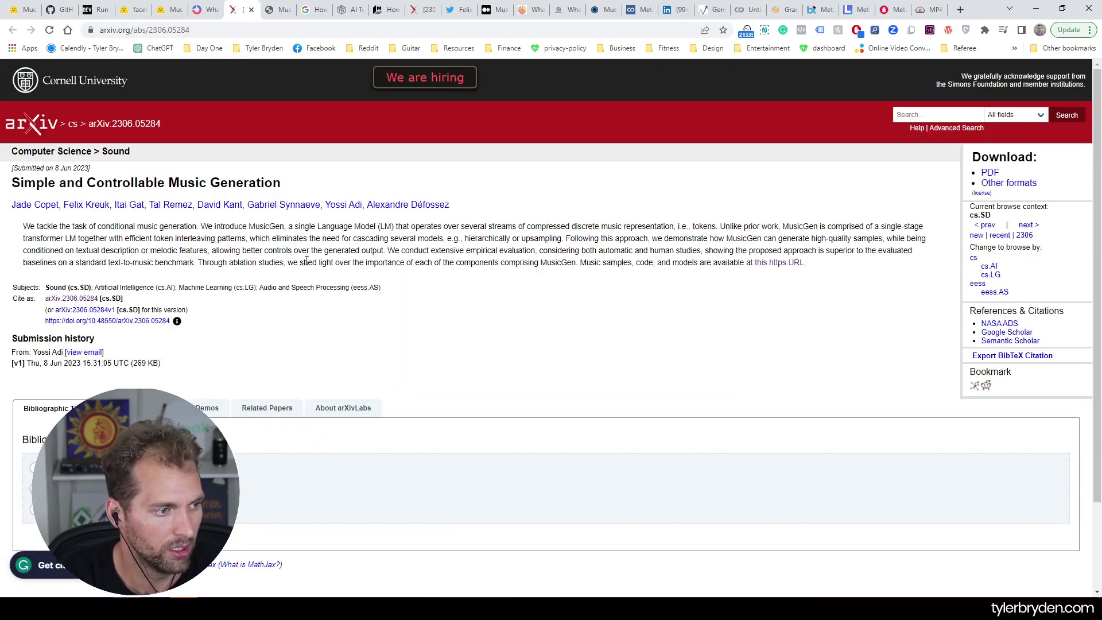
scroll(344, 316, down, 5)
scroll(386, 364, up, 5)
click(223, 16)
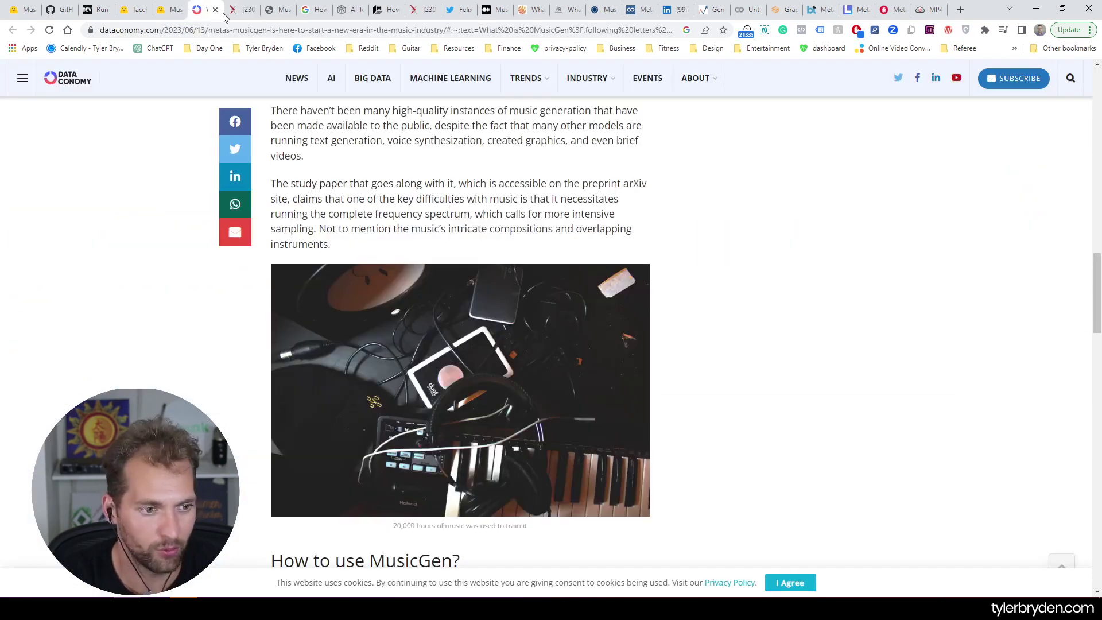
Select 'Google MusicLM' in the MusicGen vs. Google MusicLM heading and bring up its context menu
scroll(576, 362, down, 5)
scroll(681, 394, down, 2)
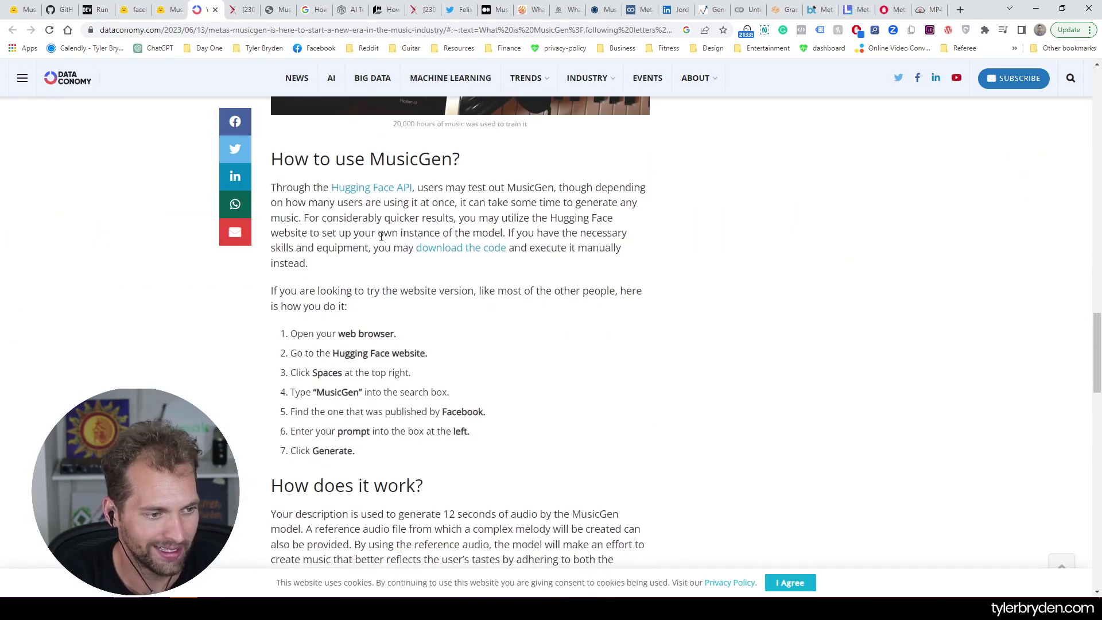
scroll(389, 228, down, 8)
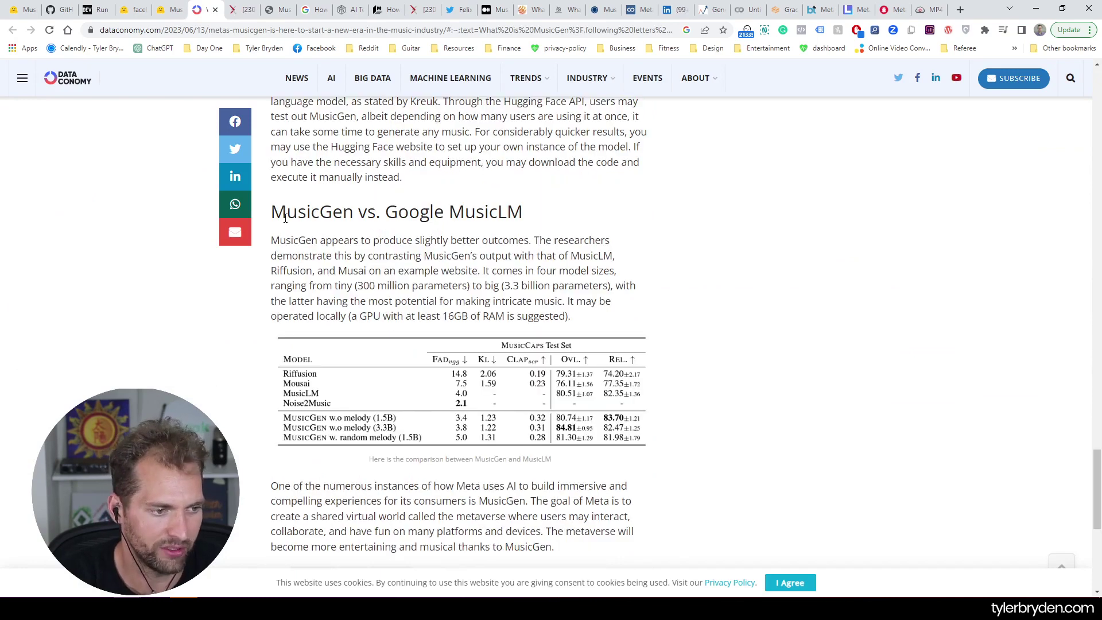
drag(274, 215, 550, 223)
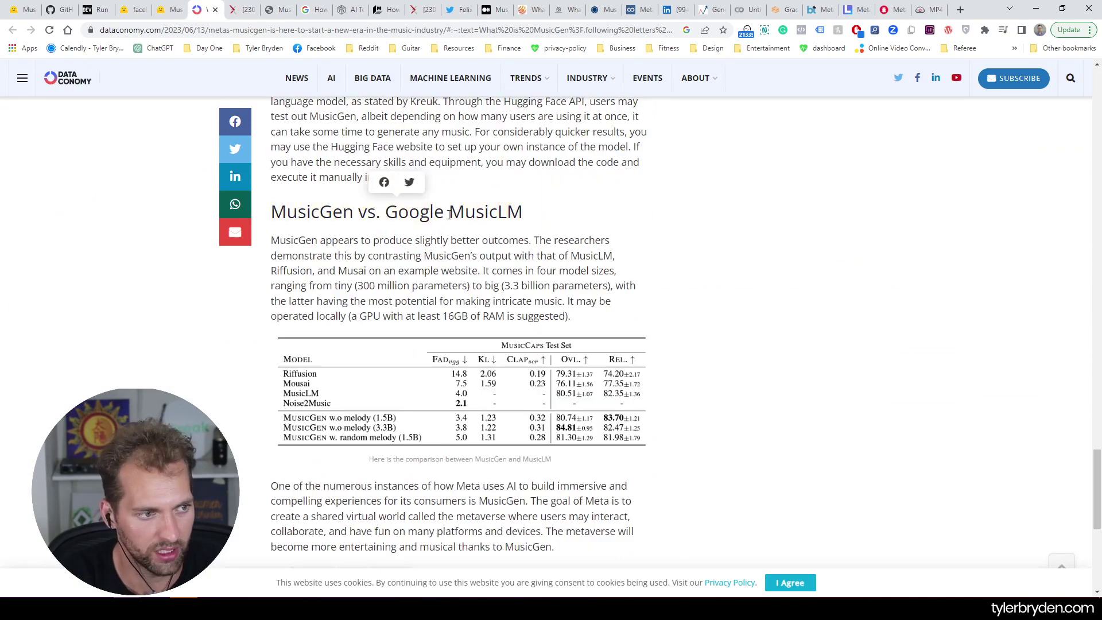
drag(546, 213, 386, 213)
right_click(388, 209)
Search Google for the selected words 'Google MusicLM'
click(442, 254)
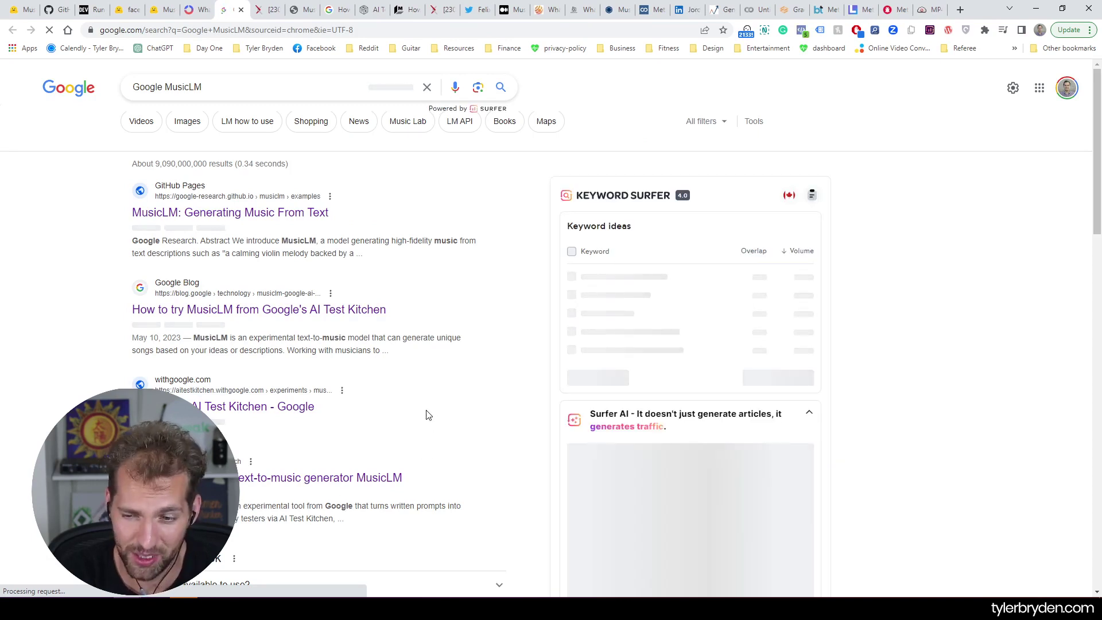
Browse the MusicLM examples page's audio sample sections, then scroll back to its title and abstract
click(307, 10)
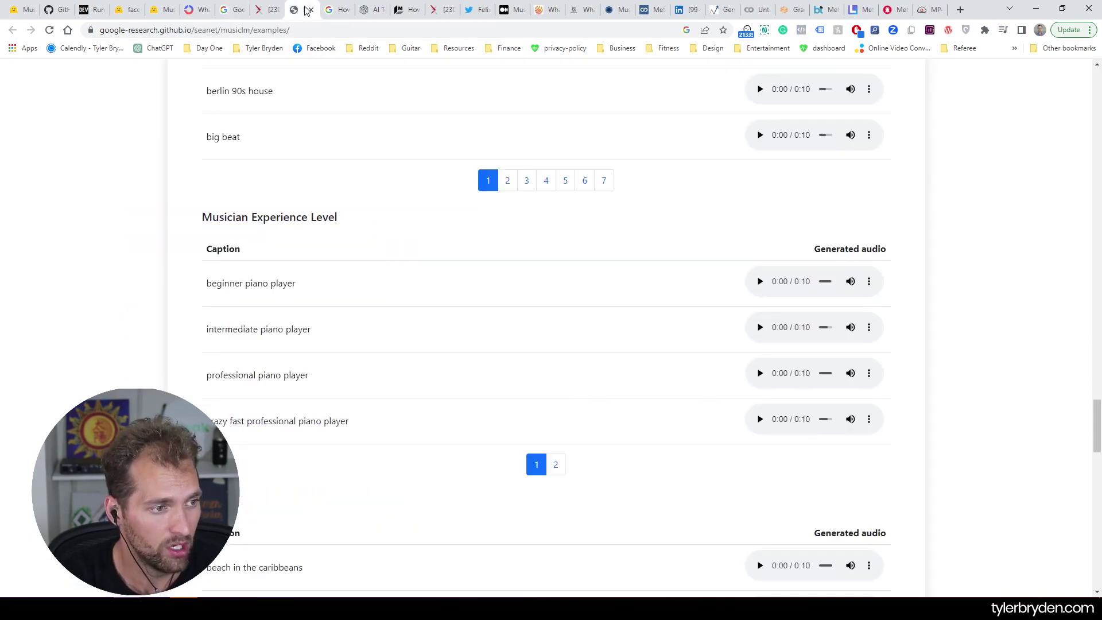
scroll(316, 260, up, 20)
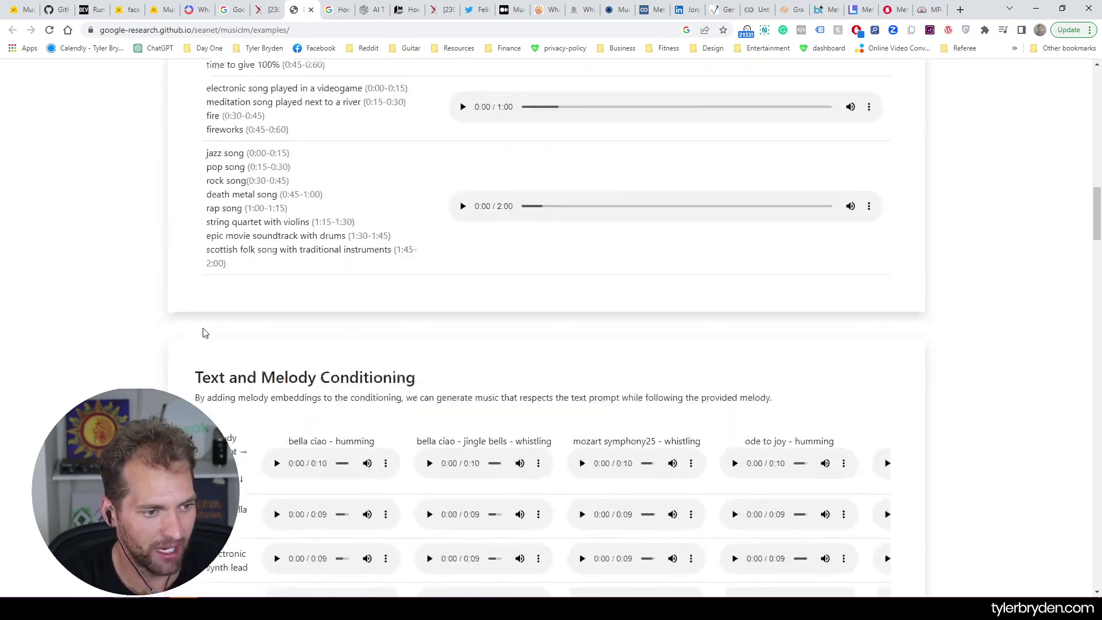
scroll(173, 367, up, 15)
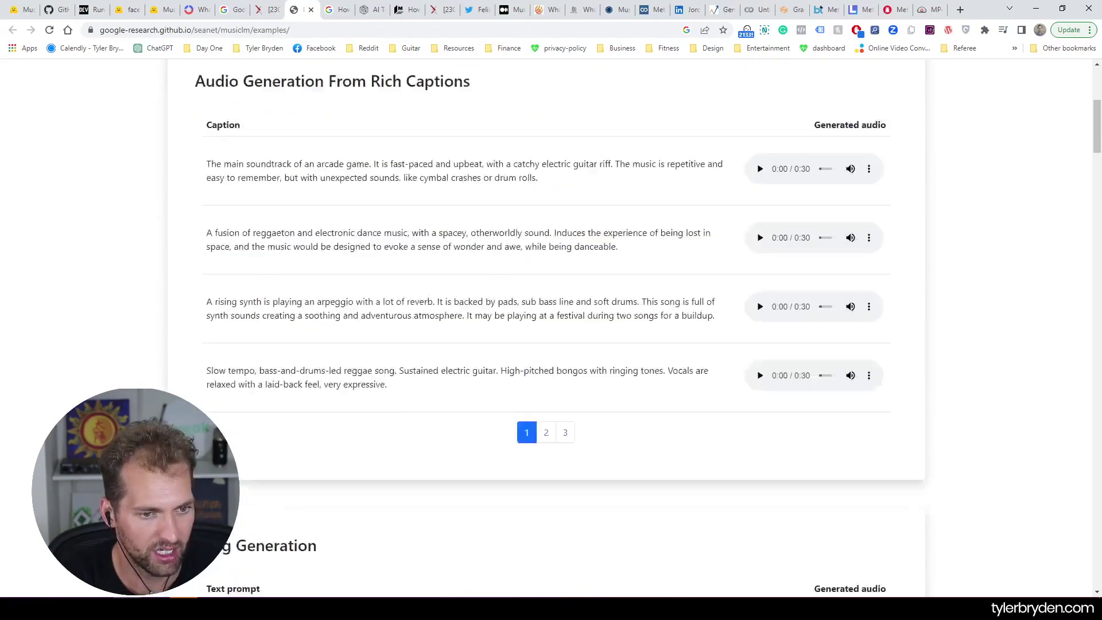
scroll(546, 327, up, 5)
scroll(241, 375, down, 20)
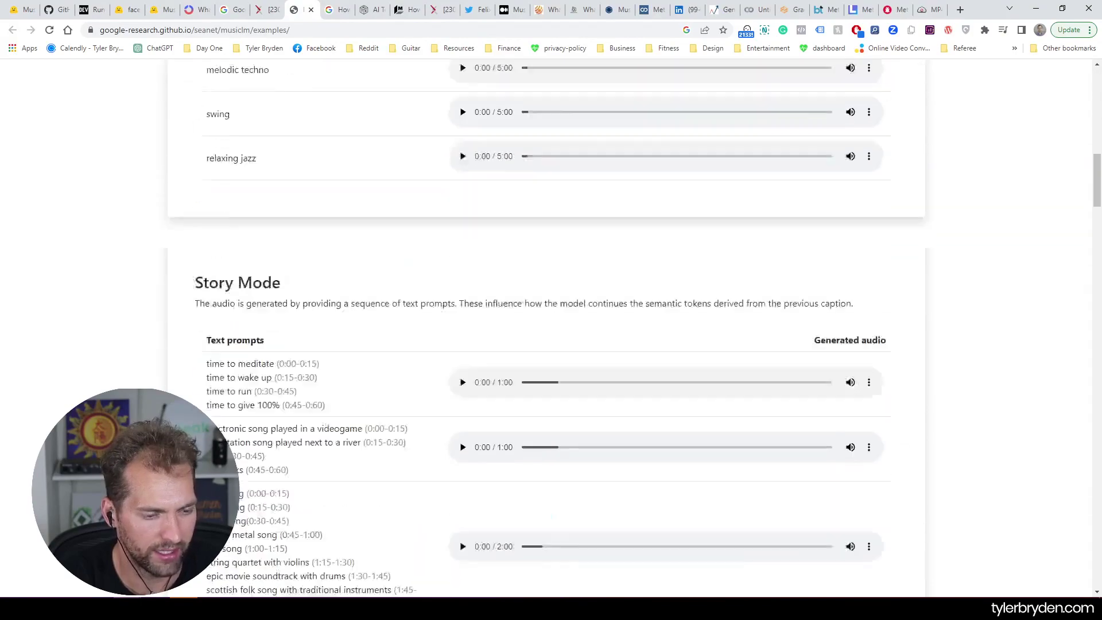
scroll(241, 374, down, 20)
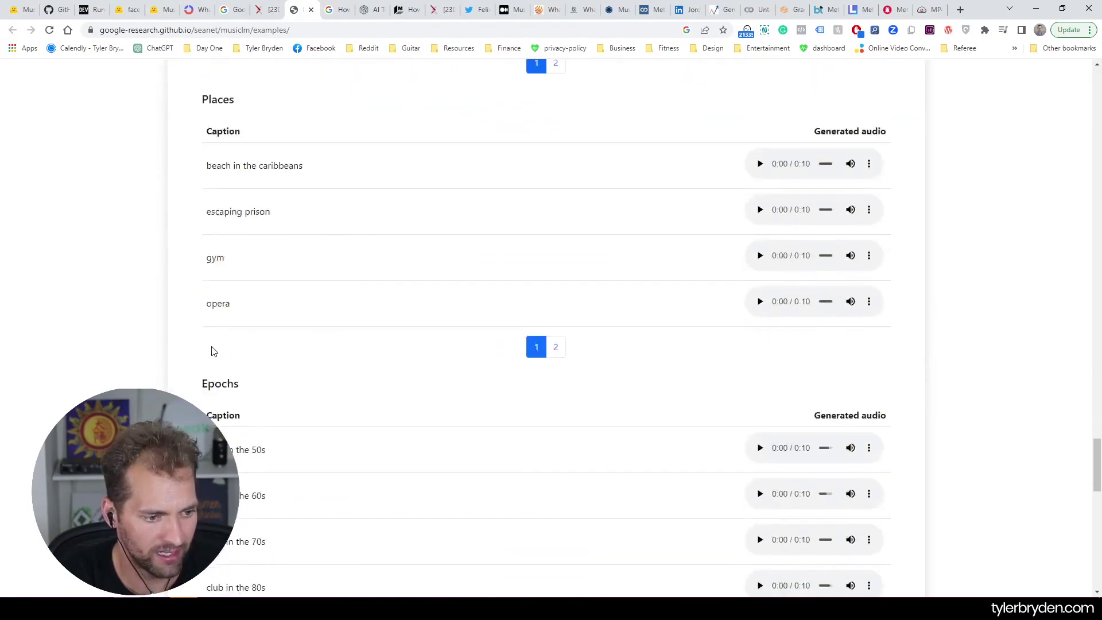
scroll(171, 382, up, 20)
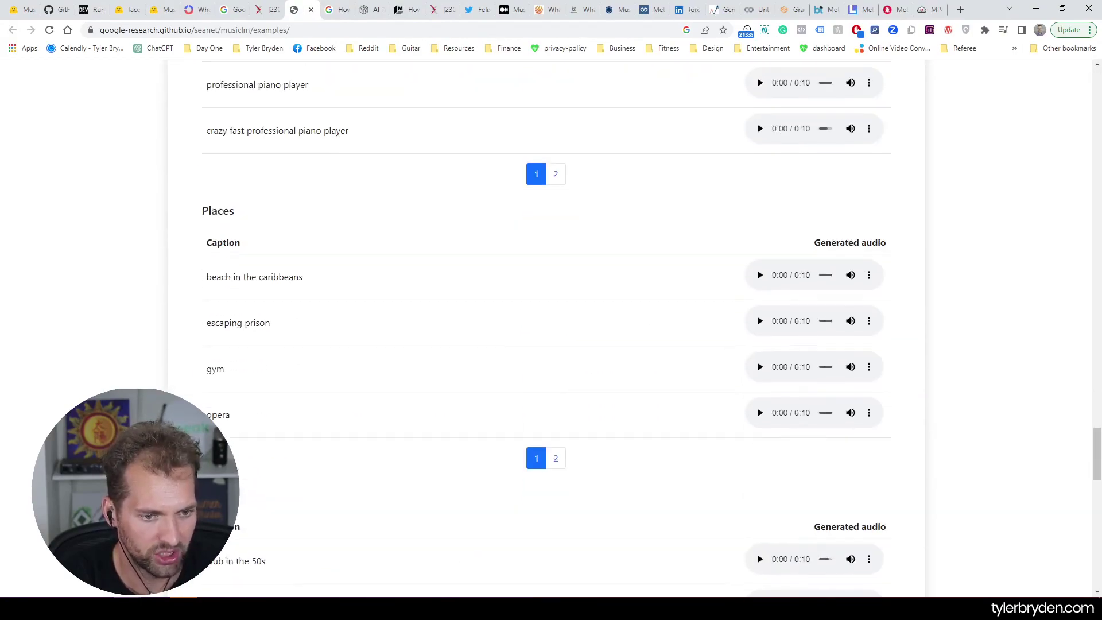
scroll(171, 381, up, 20)
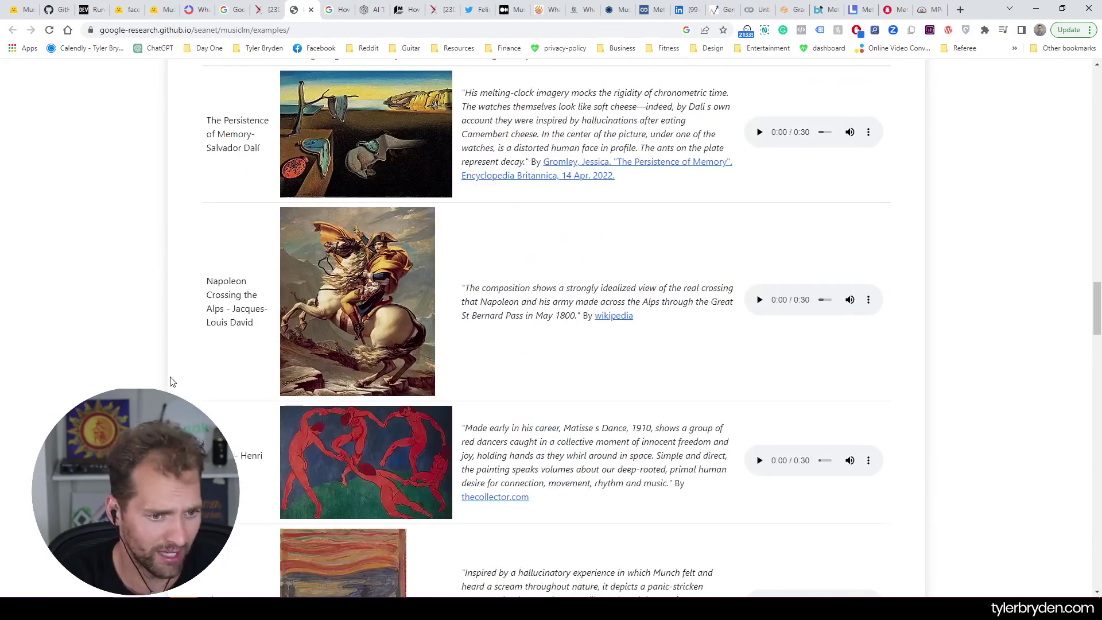
scroll(138, 379, up, 13)
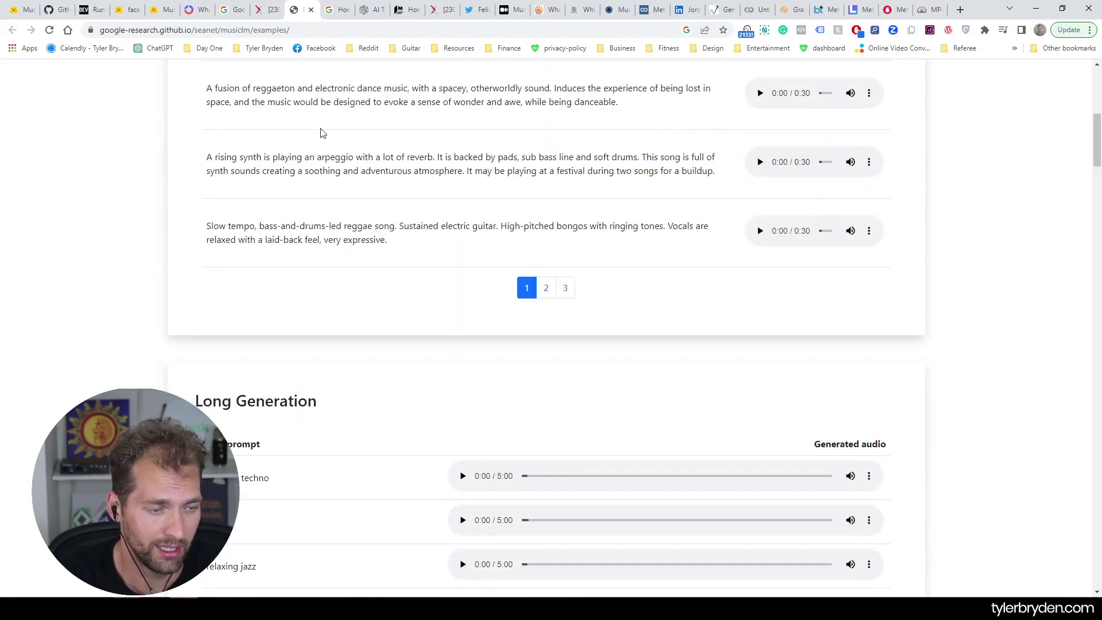
scroll(184, 239, up, 6)
scroll(193, 232, up, 2)
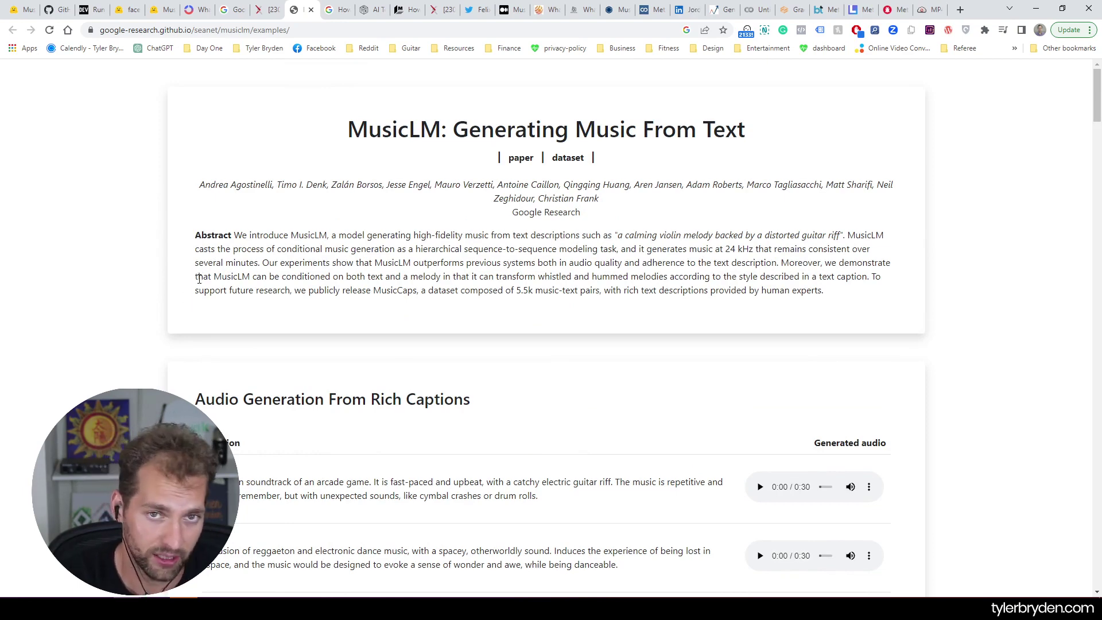
Begin MusicLM sign-up in AI Test Kitchen to show the 'Experience the future of AI' waitlist prompt
click(371, 10)
scroll(454, 310, down, 2)
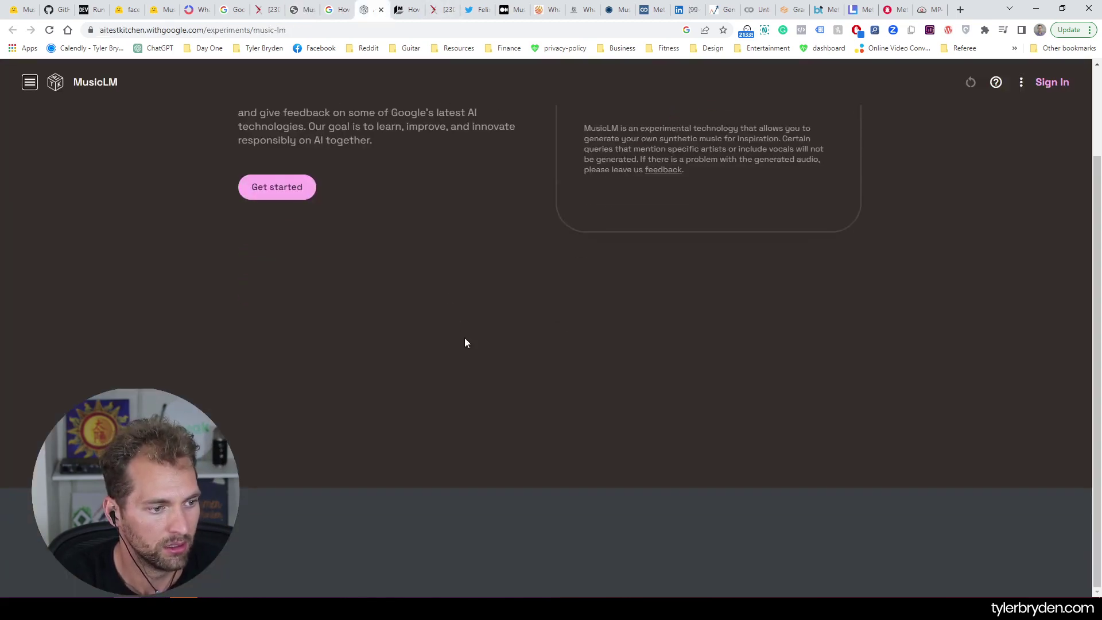
scroll(466, 361, up, 2)
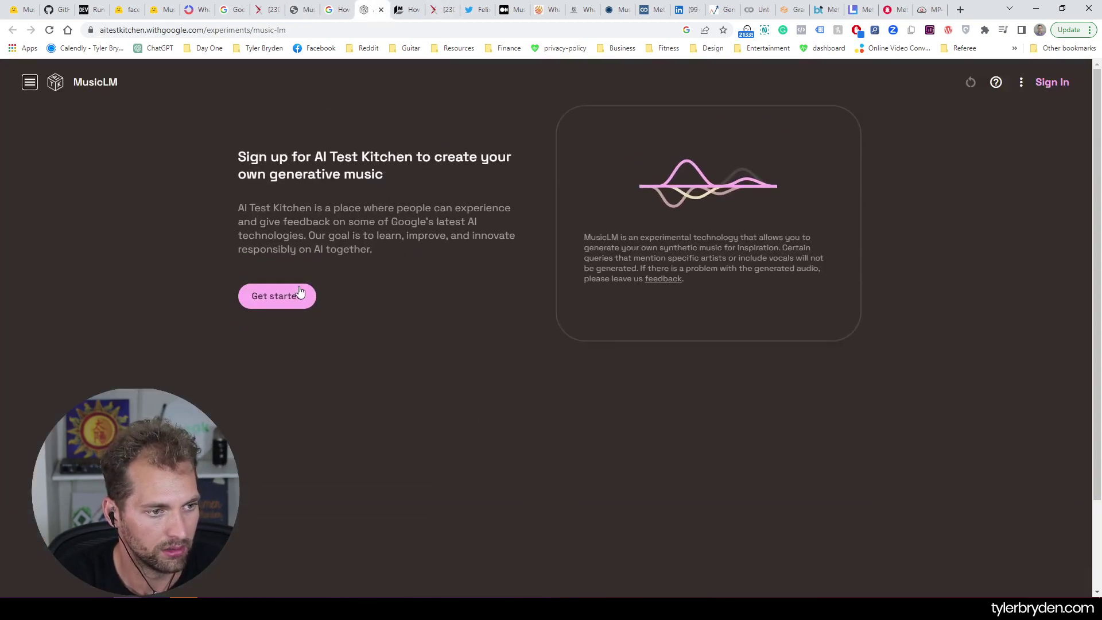
click(300, 293)
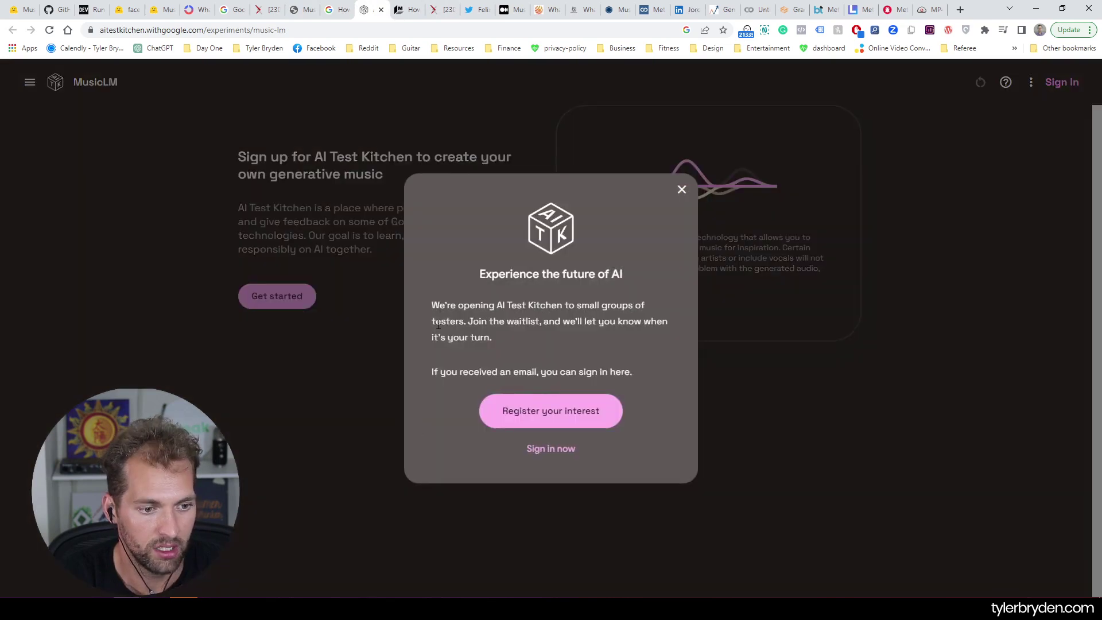
drag(432, 305, 563, 304)
click(565, 321)
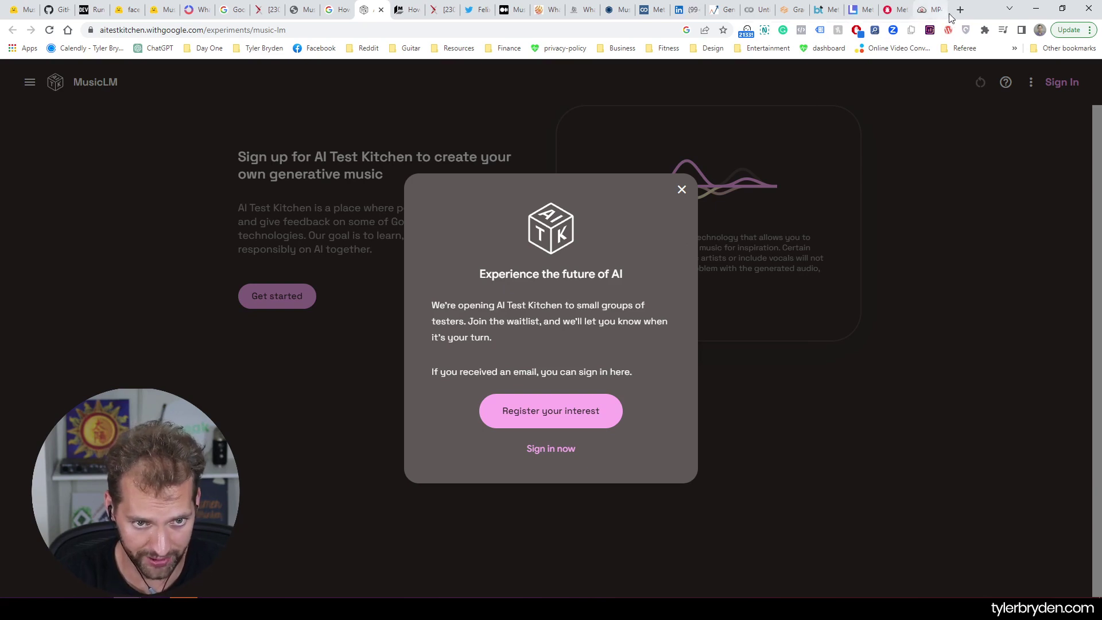
Change the musicgen trend region from Canada to Worldwide over the past 12 months
click(930, 10)
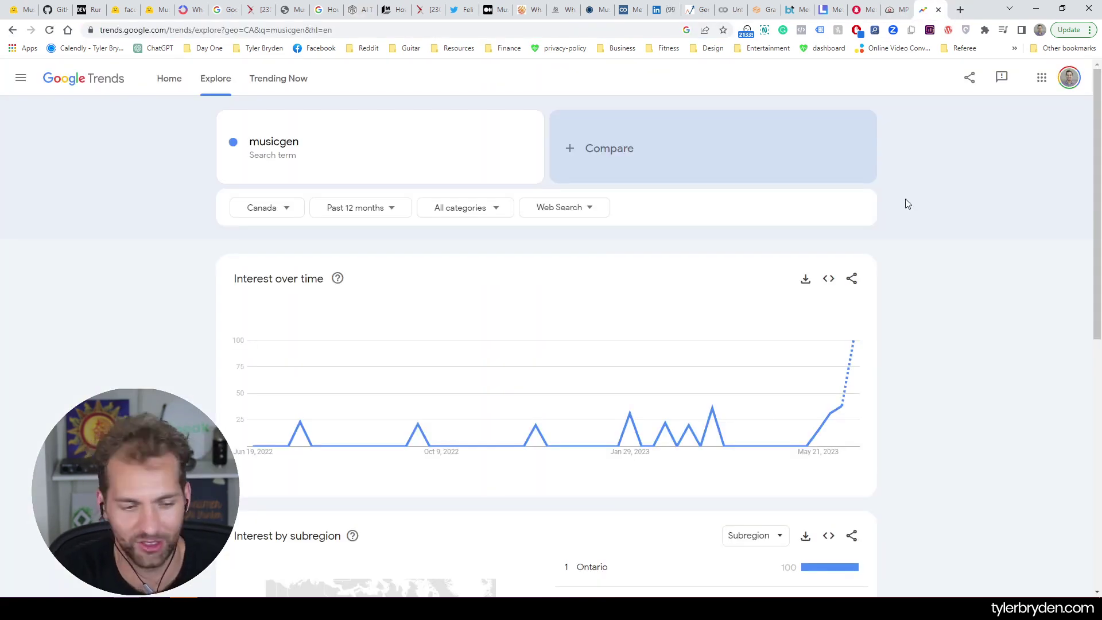
mouse_move(852, 349)
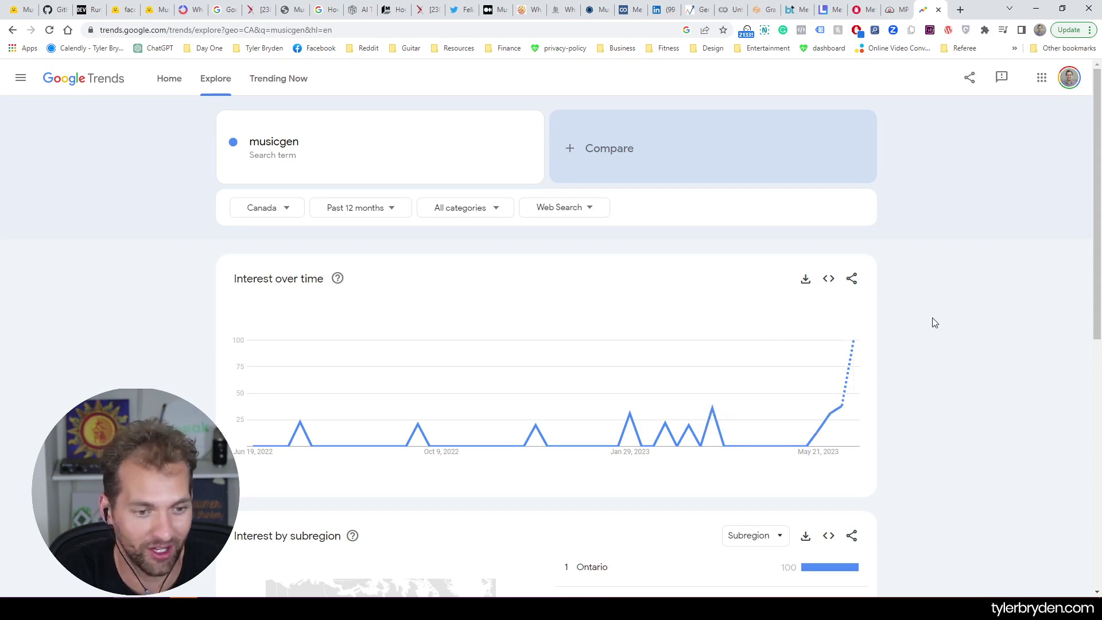
click(281, 211)
click(281, 252)
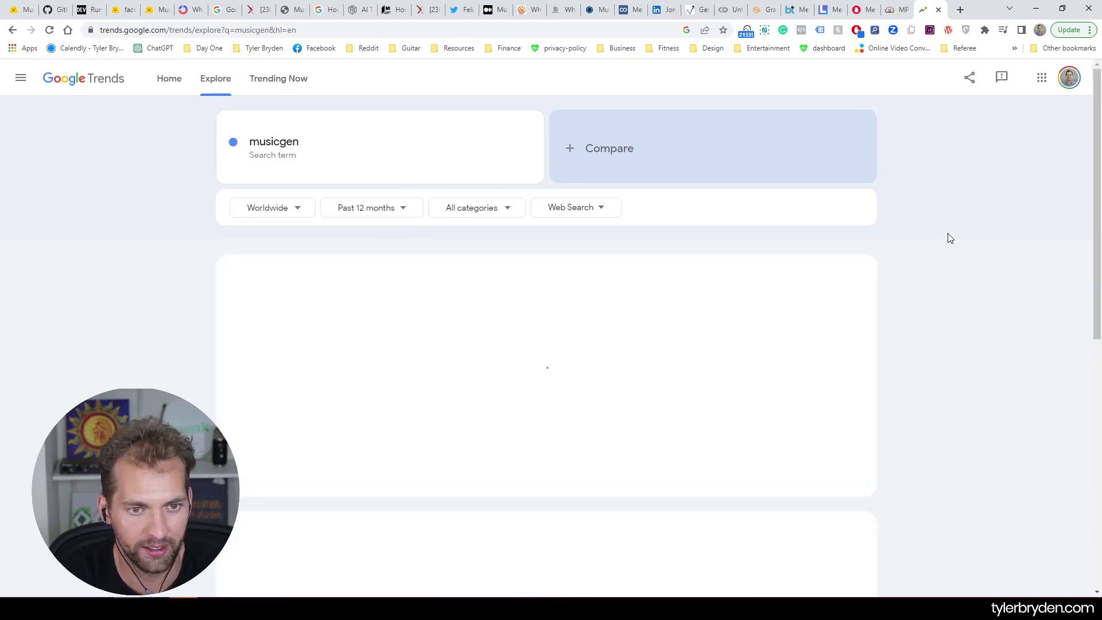
mouse_move(855, 349)
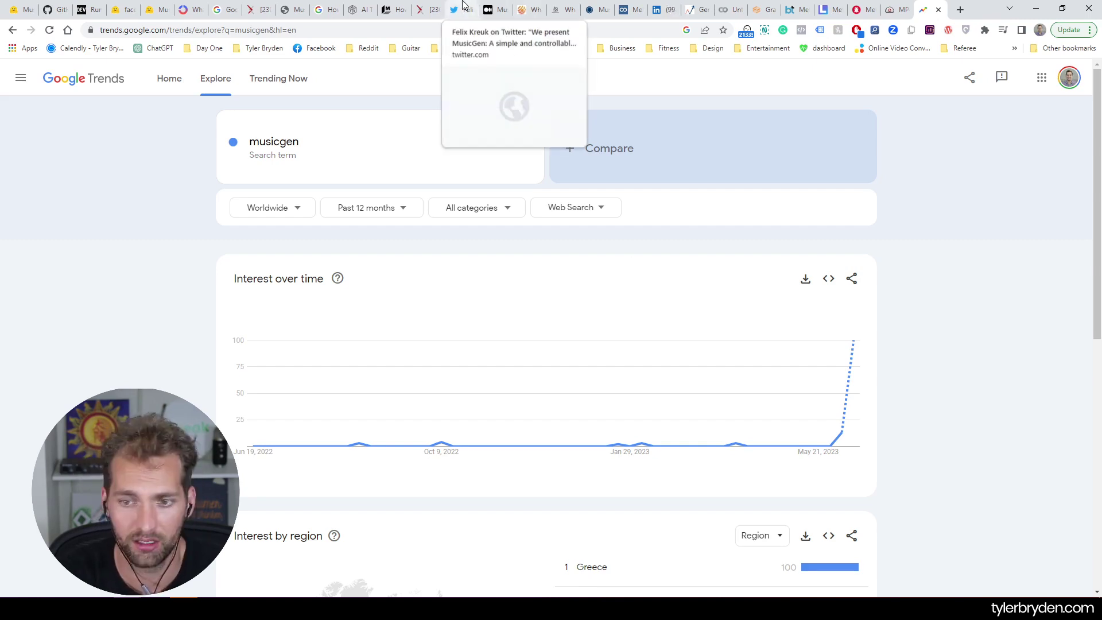
Skim the Twitter MusicGen thread and the Medium article's sentence comparing MusicGen to ChatGPT
click(463, 10)
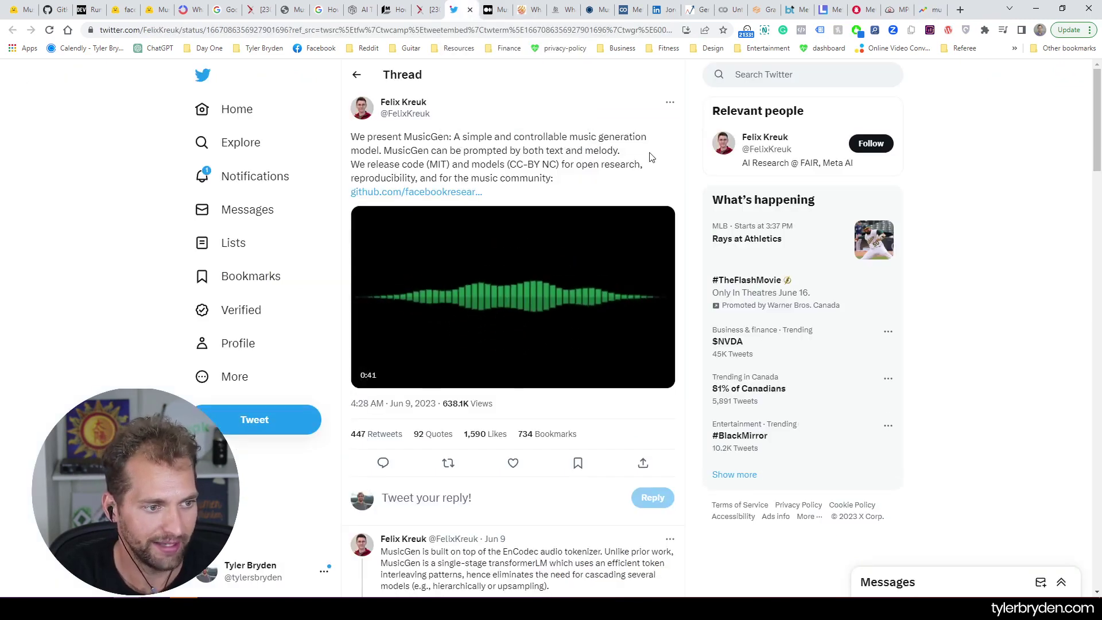
scroll(694, 321, down, 2)
scroll(693, 353, down, 7)
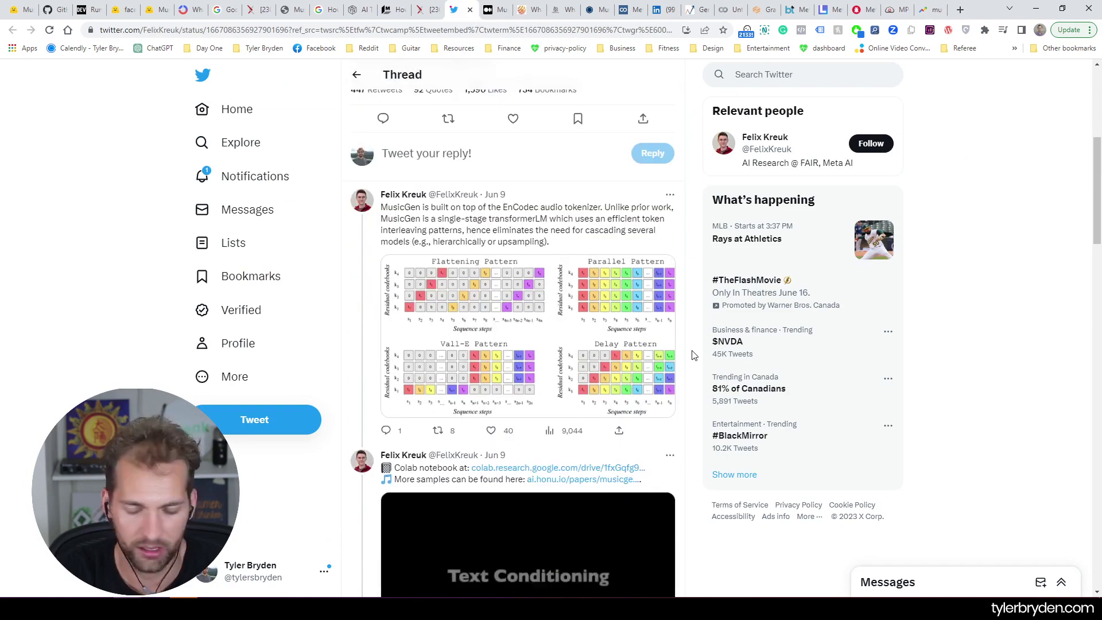
key(ctrl+Tab)
scroll(288, 350, down, 7)
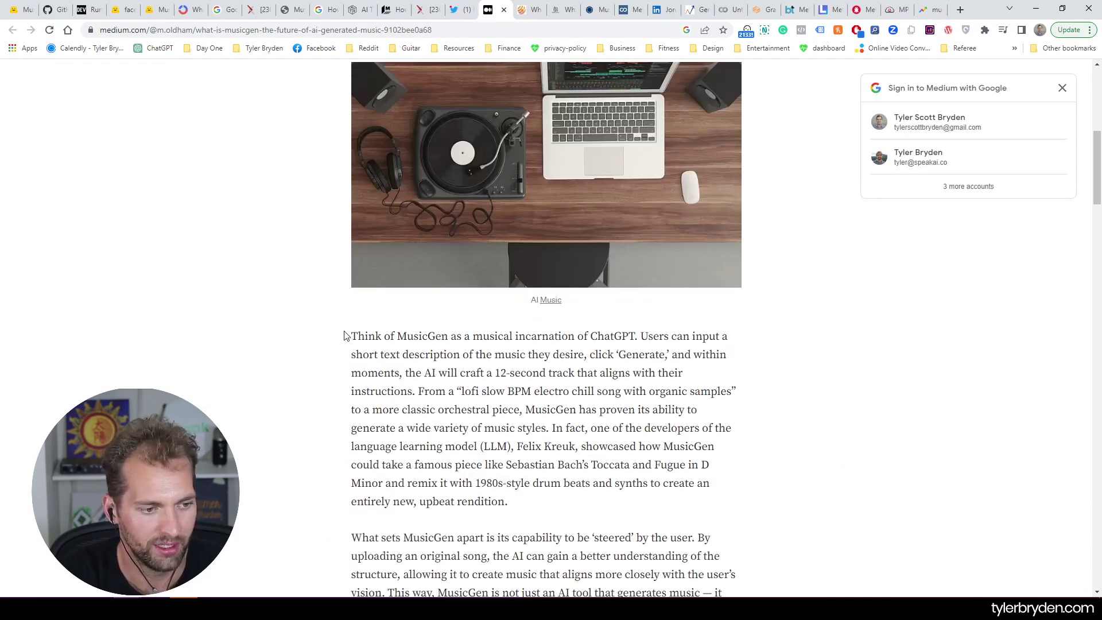
drag(350, 337, 638, 337)
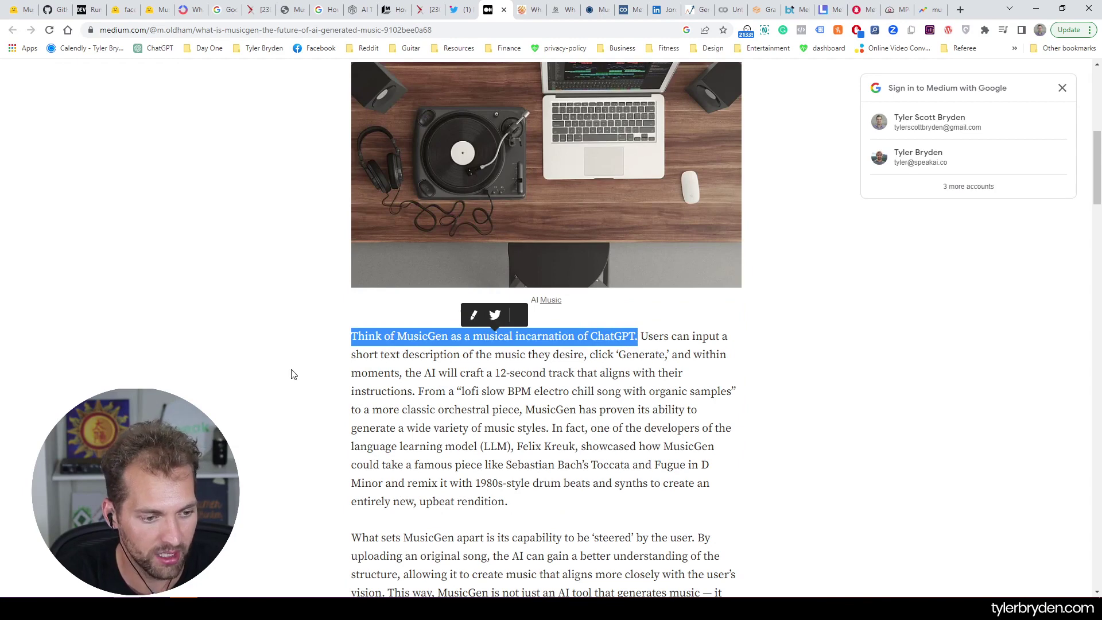
Read the DataDrivenInvestor article from its techniques paragraph down to the 84.8 vs 80.5 rating
click(556, 9)
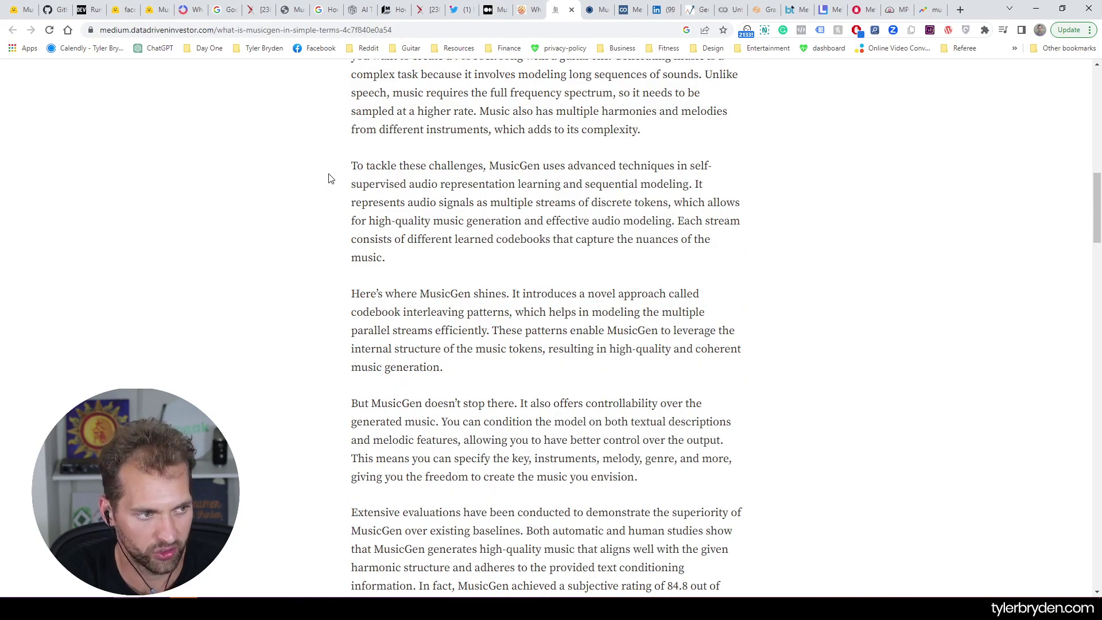
drag(349, 167, 472, 265)
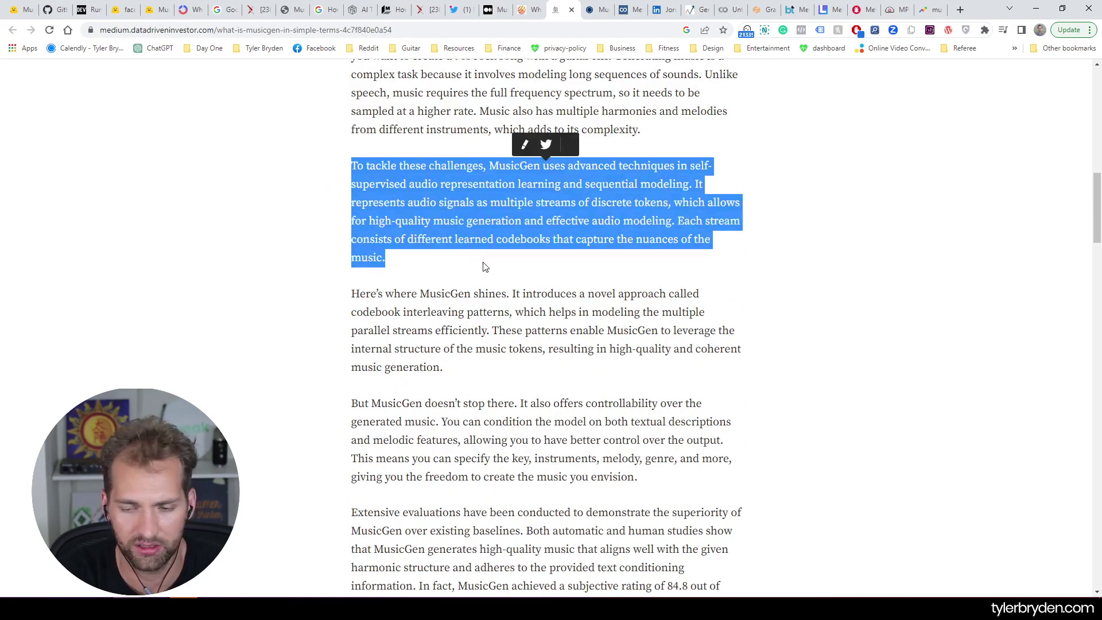
click(746, 293)
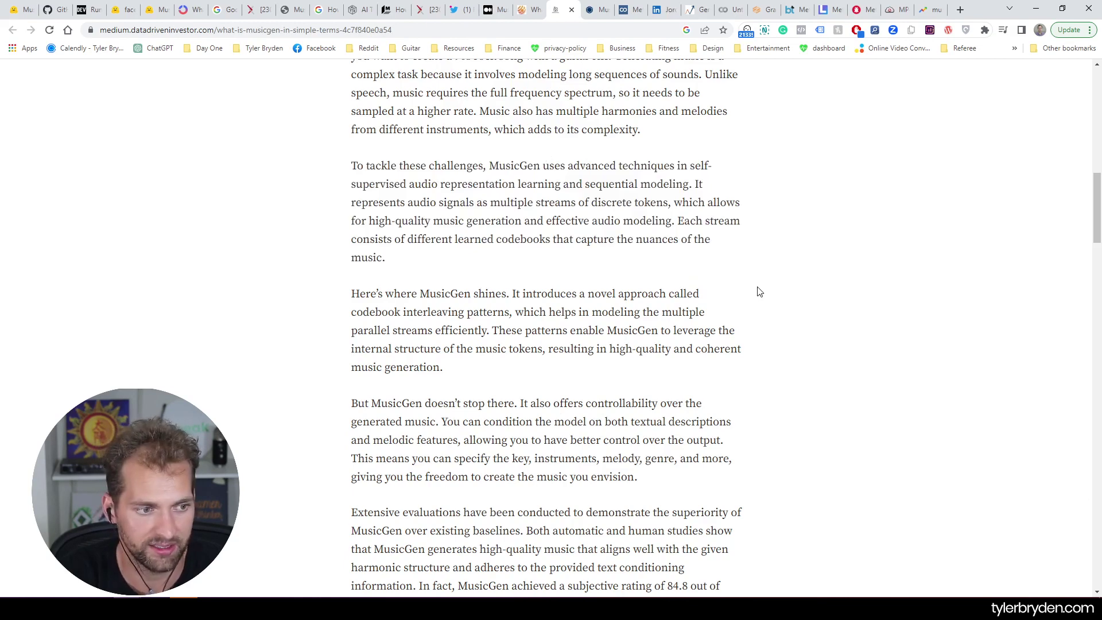
scroll(725, 287, down, 1)
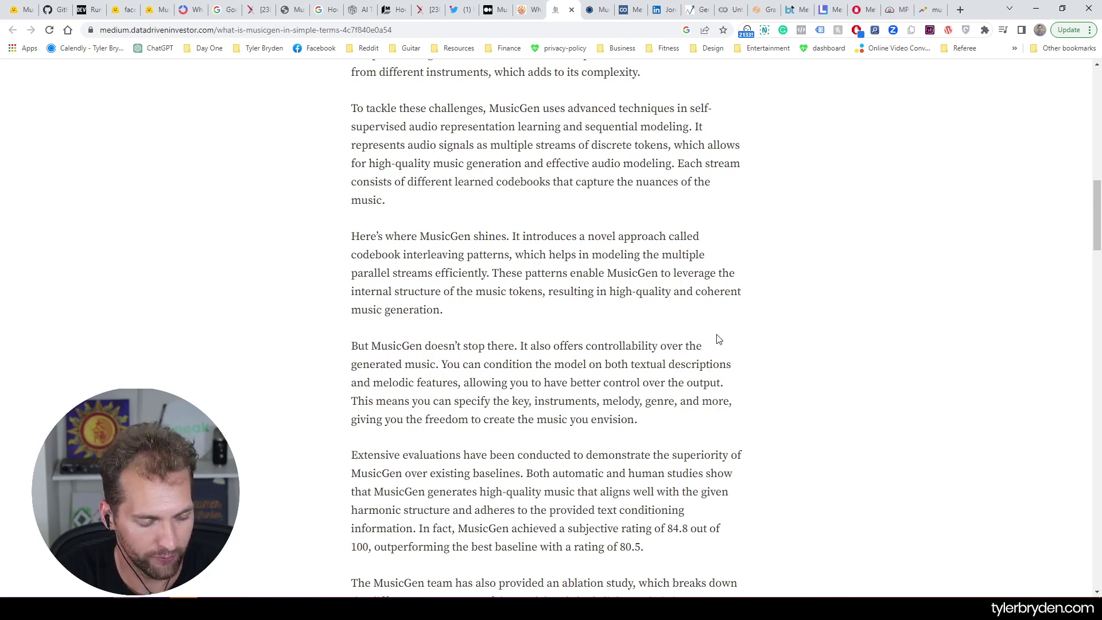
scroll(717, 334, down, 2)
scroll(712, 333, down, 1)
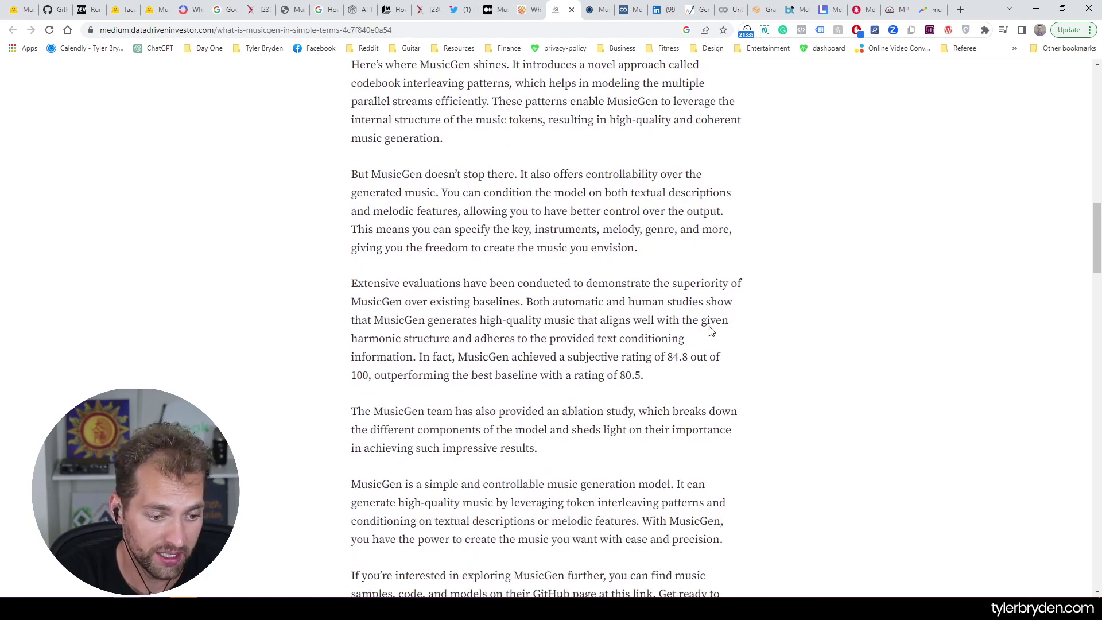
scroll(710, 328, down, 1)
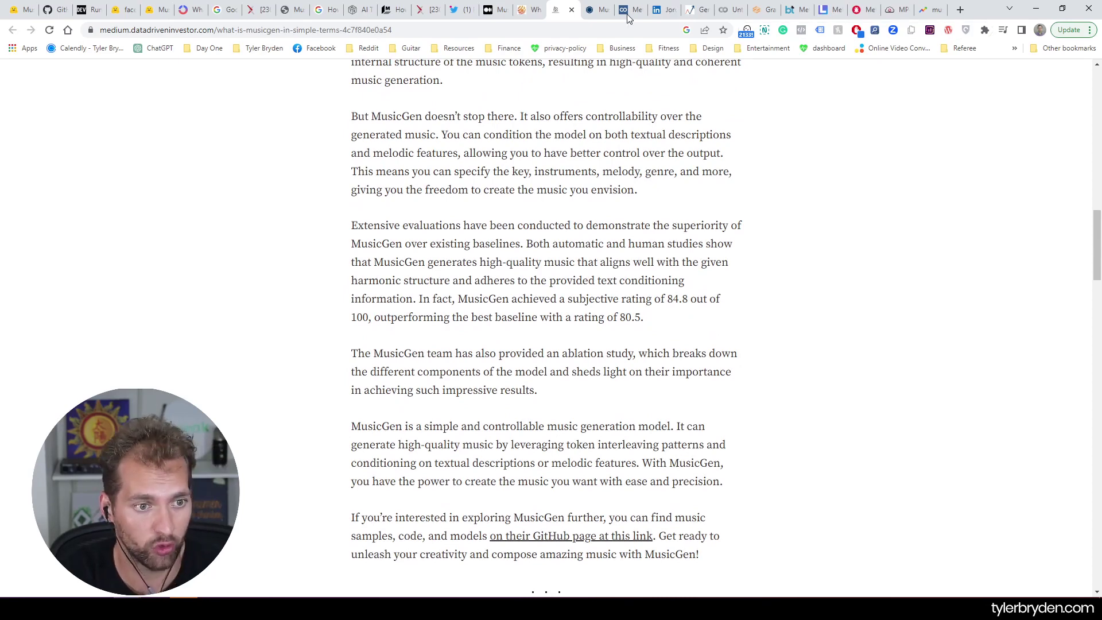
Cycle past the MusicGen article tabs to the audiocraft repo and skim the README's top
key(ctrl+Tab)
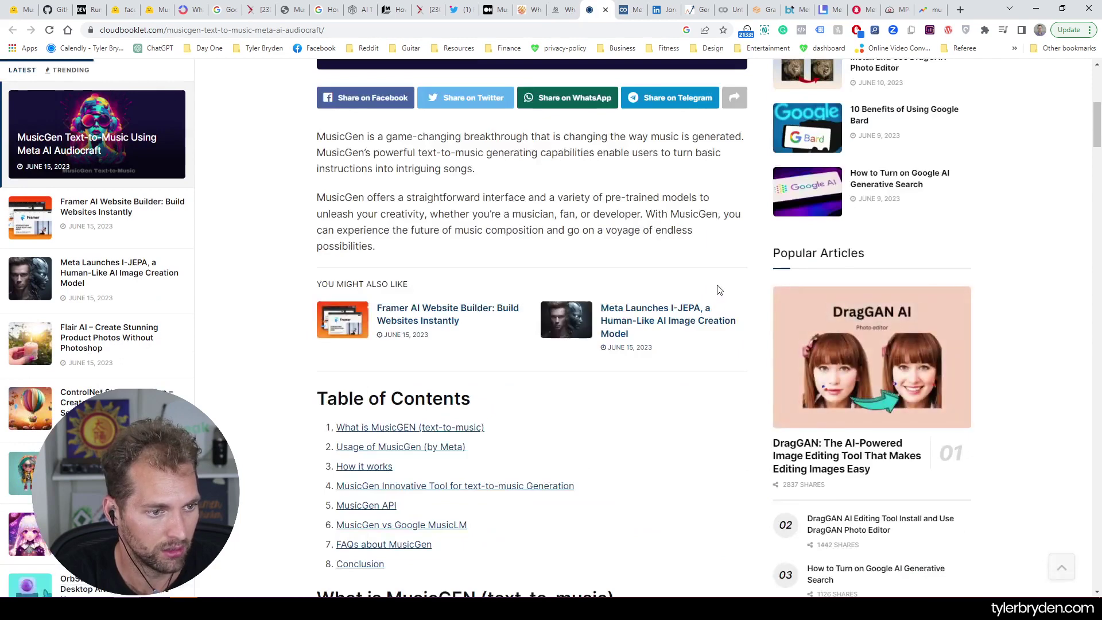
key(ctrl+Tab)
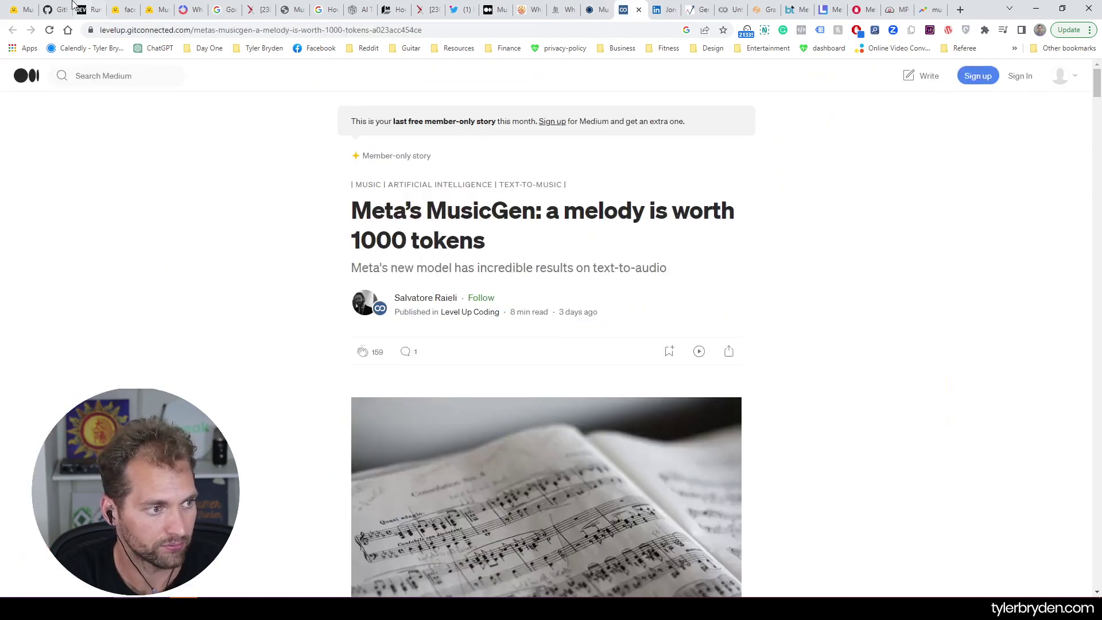
key(ctrl+2)
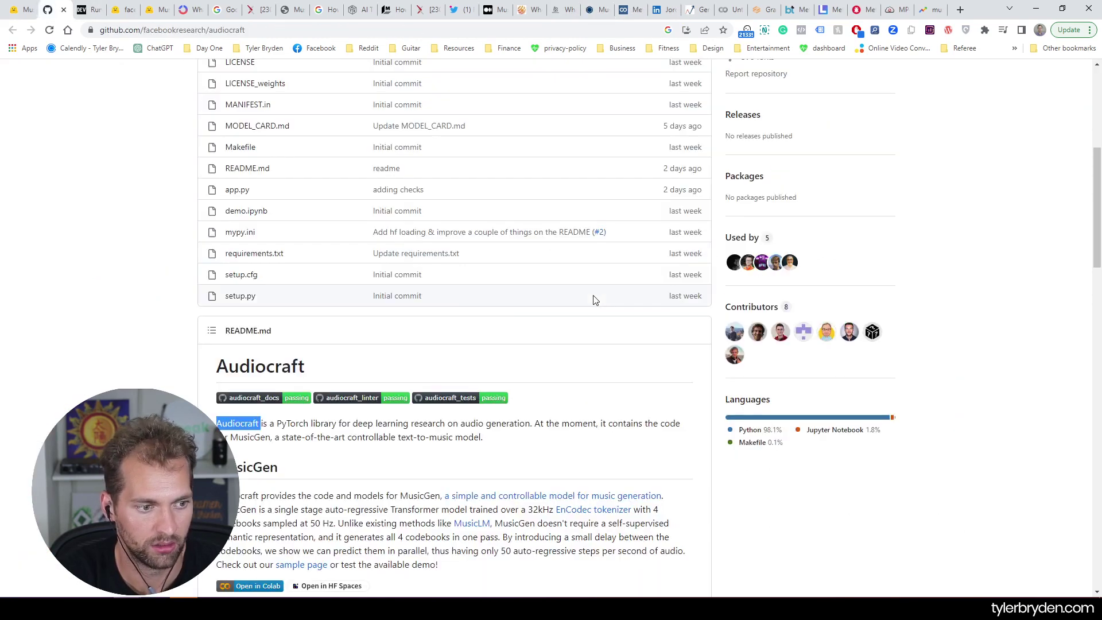
scroll(607, 324, up, 6)
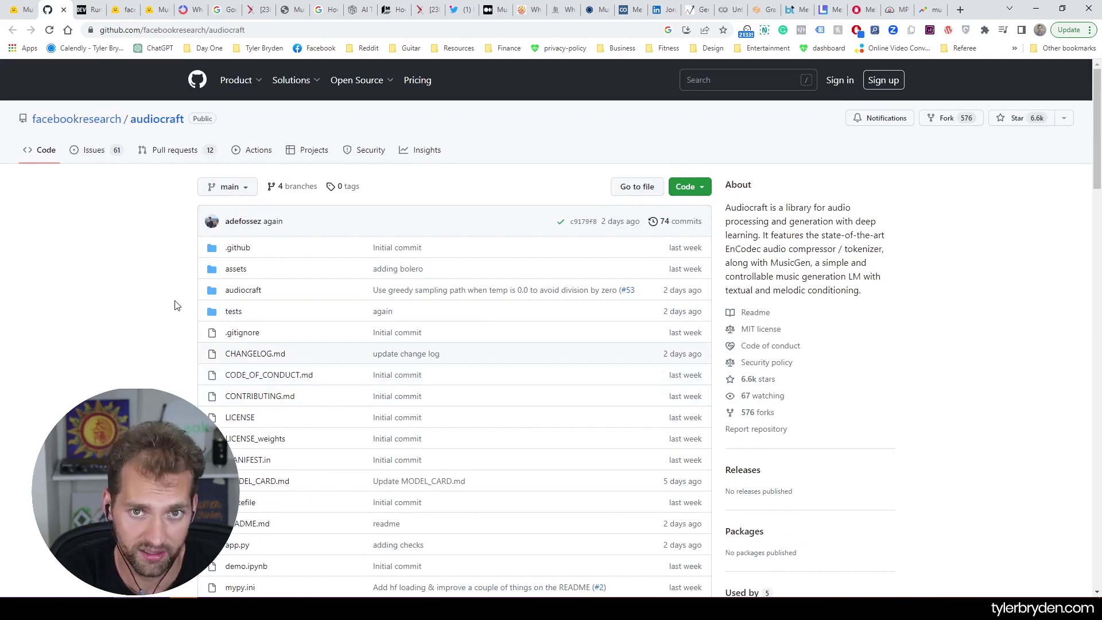
scroll(177, 305, down, 2)
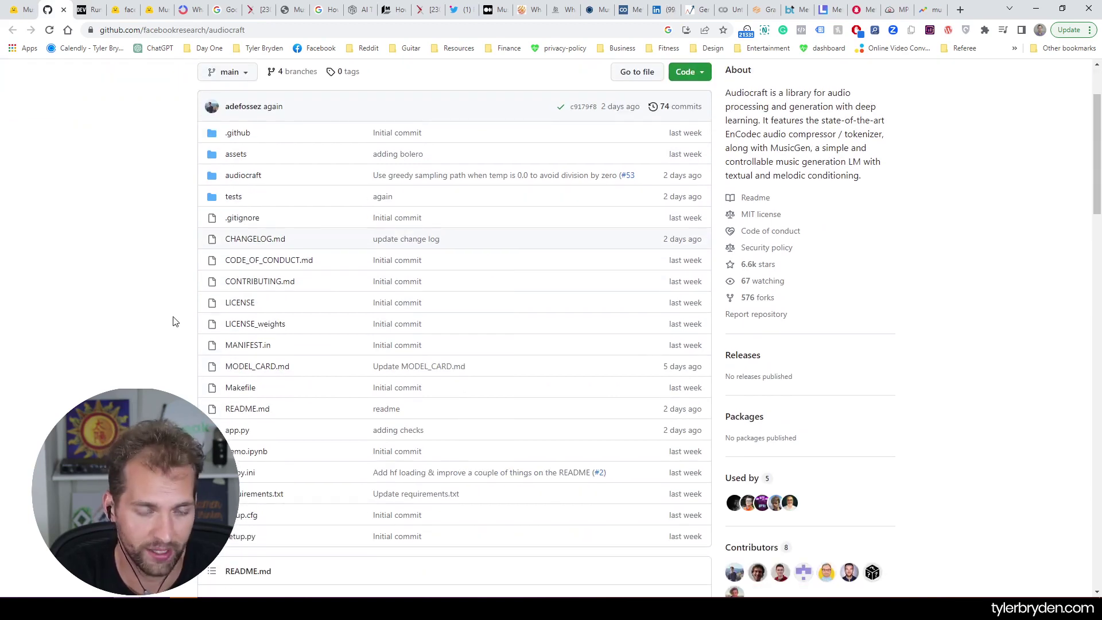
scroll(175, 322, down, 7)
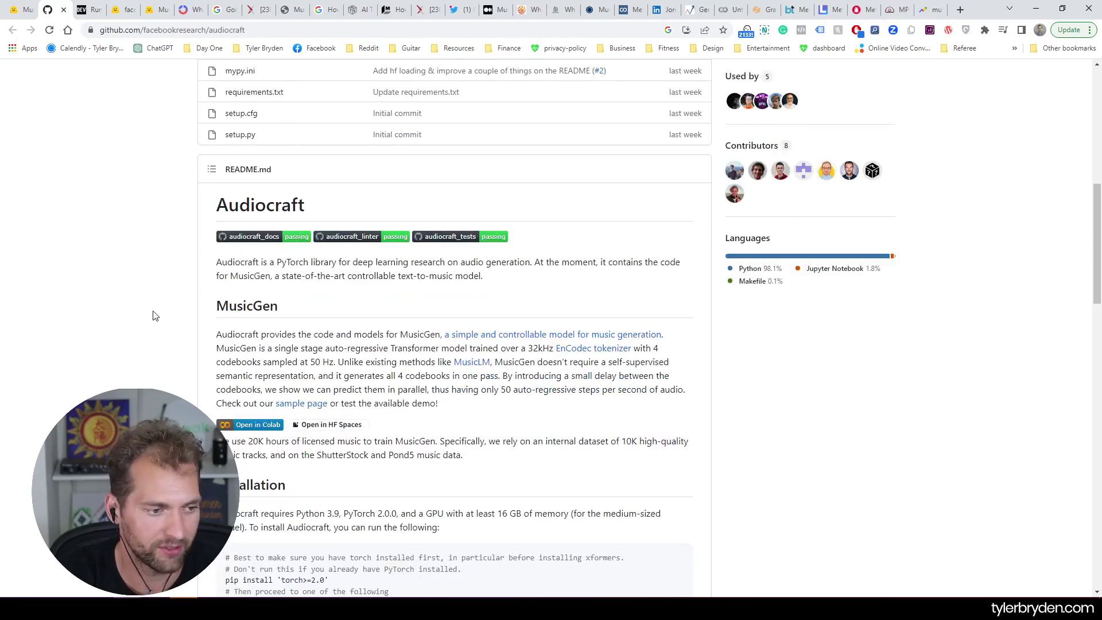
scroll(159, 314, down, 1)
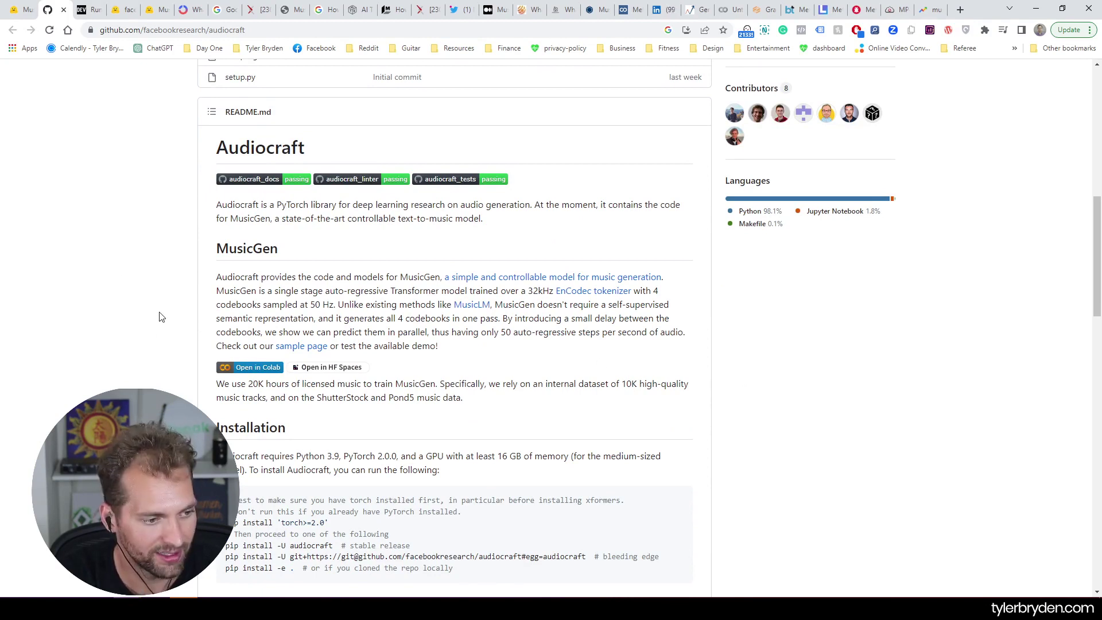
Finish skimming the audiocraft README and return to the Hugging Face MusicGen Space
scroll(161, 317, down, 15)
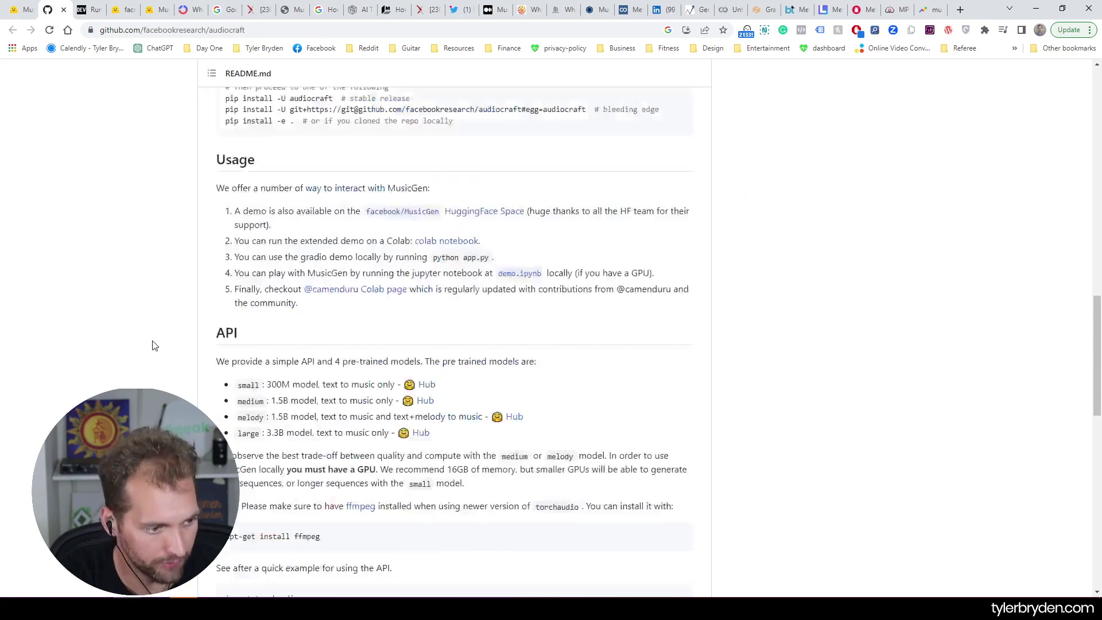
scroll(142, 330, up, 6)
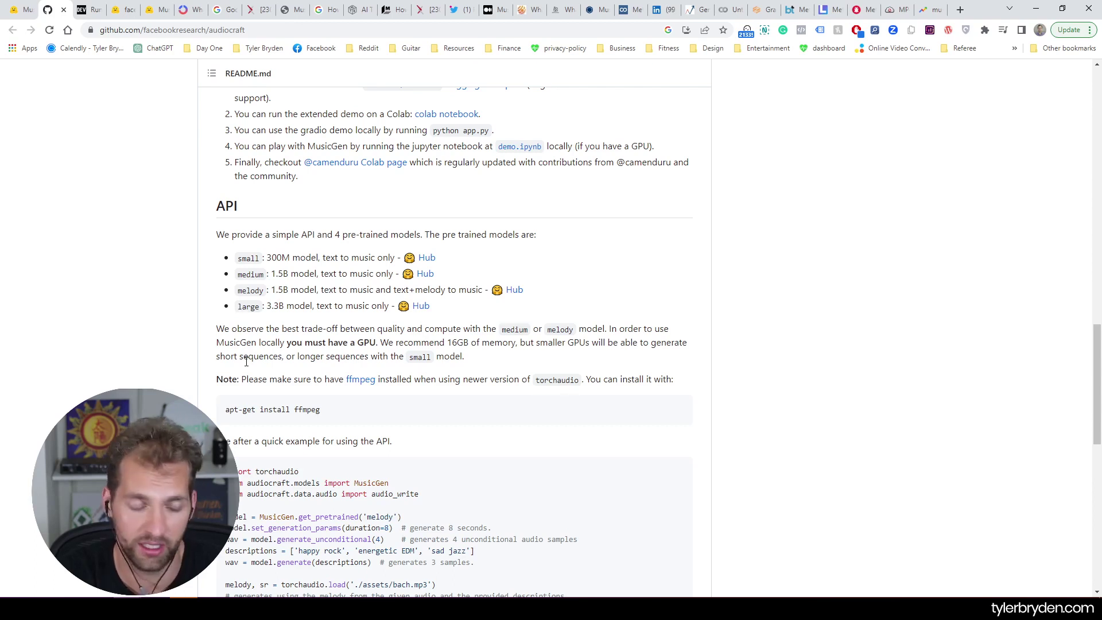
scroll(144, 334, down, 3)
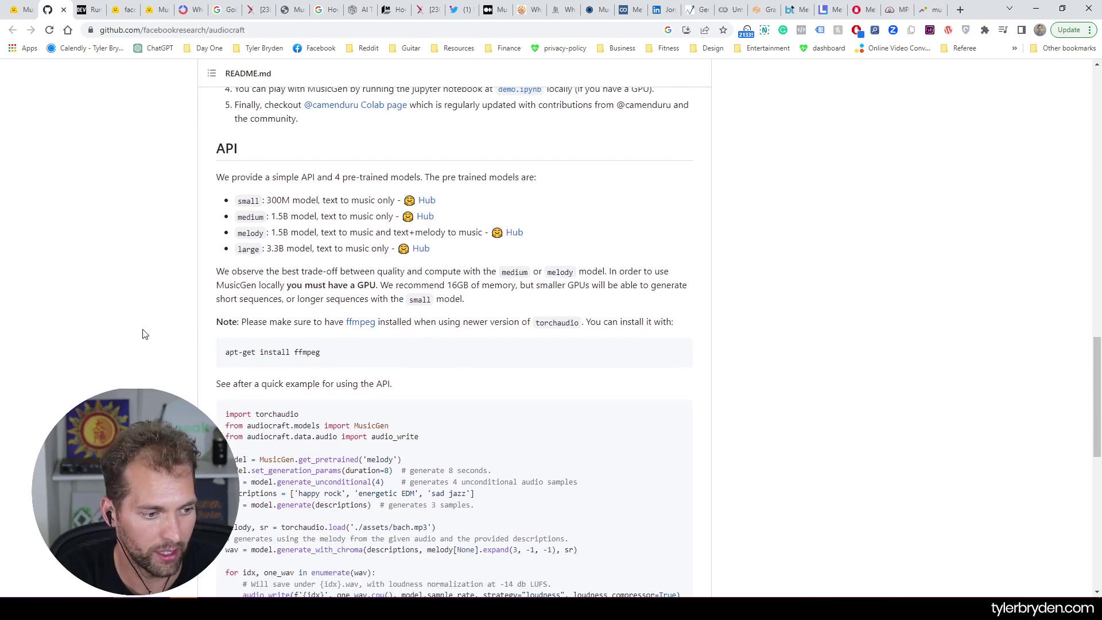
scroll(721, 317, down, 5)
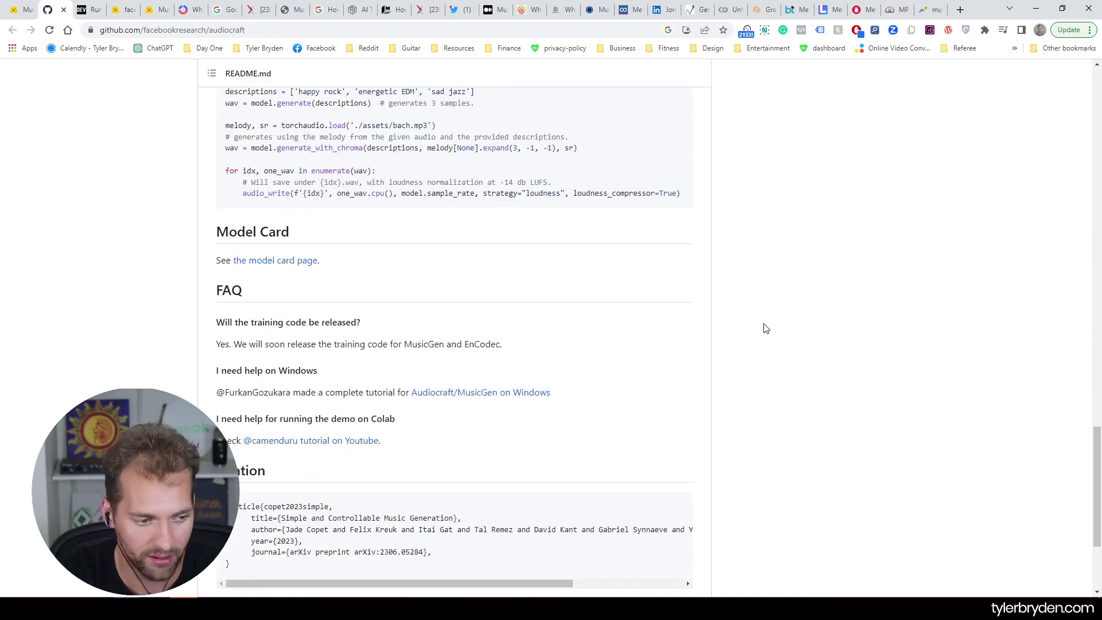
scroll(802, 318, up, 13)
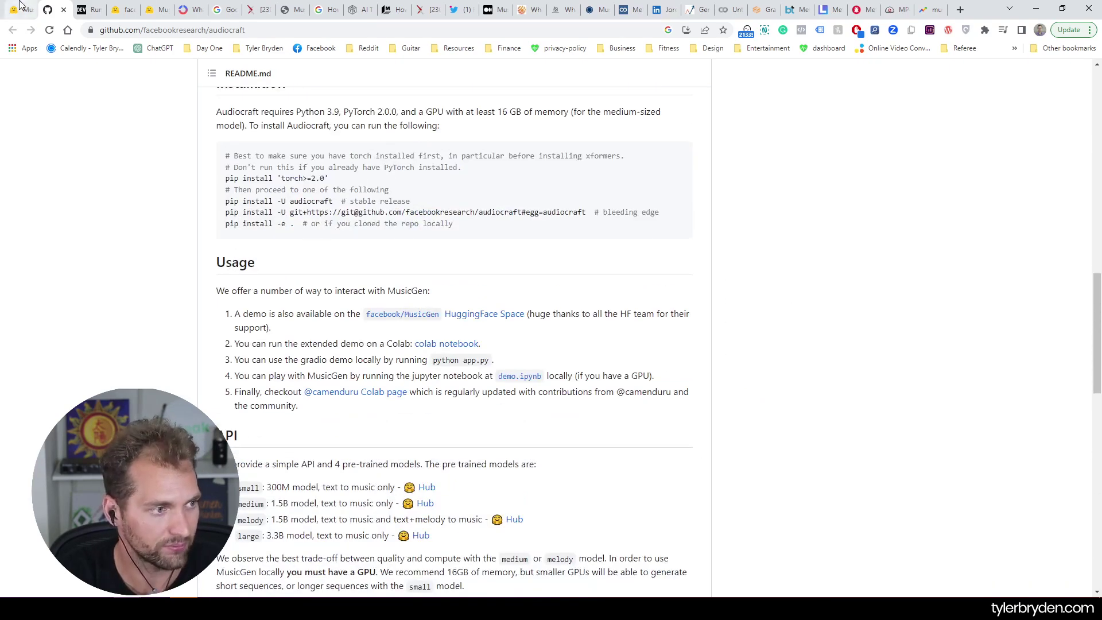
click(23, 10)
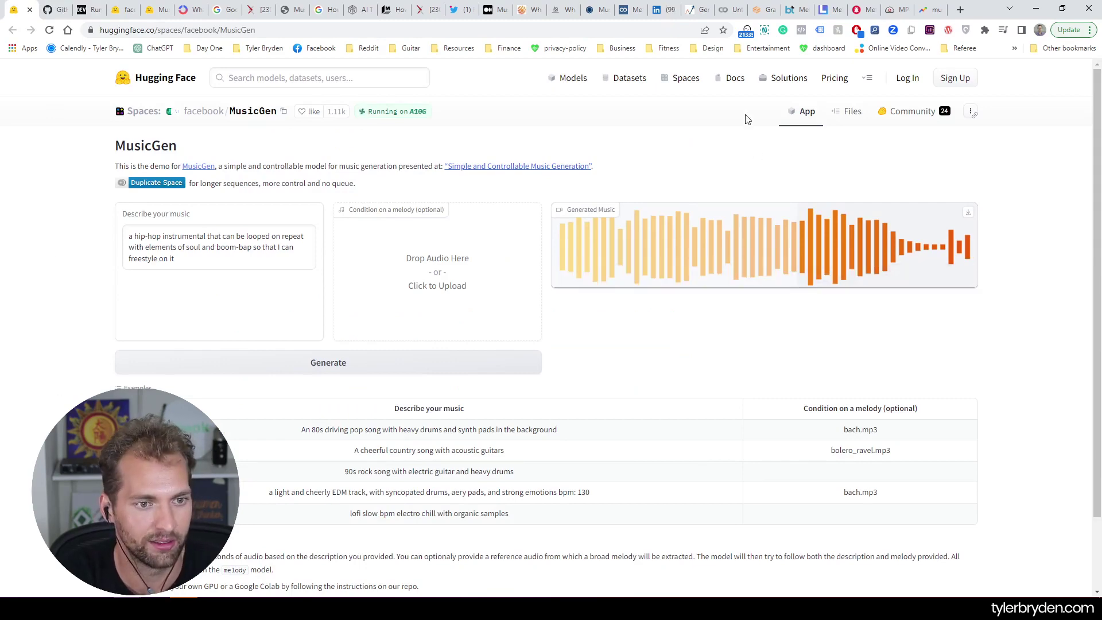
Glance over the Colab MusicGen notebook, its setup guide and gradio beat demo, then return to Audacity
click(726, 10)
key(ctrl+3)
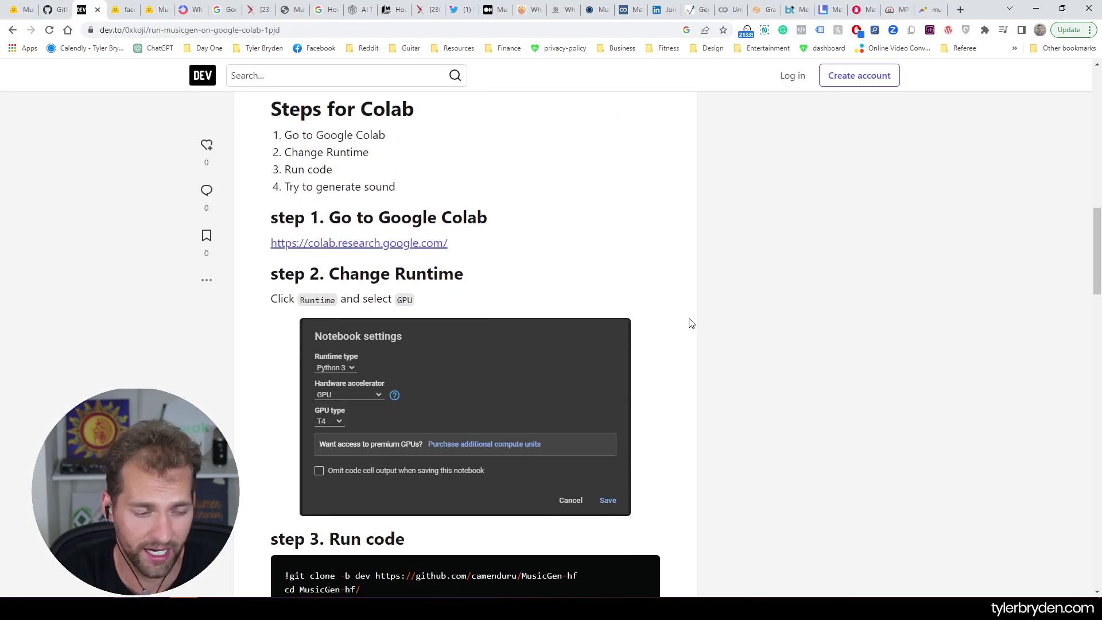
scroll(688, 323, down, 2)
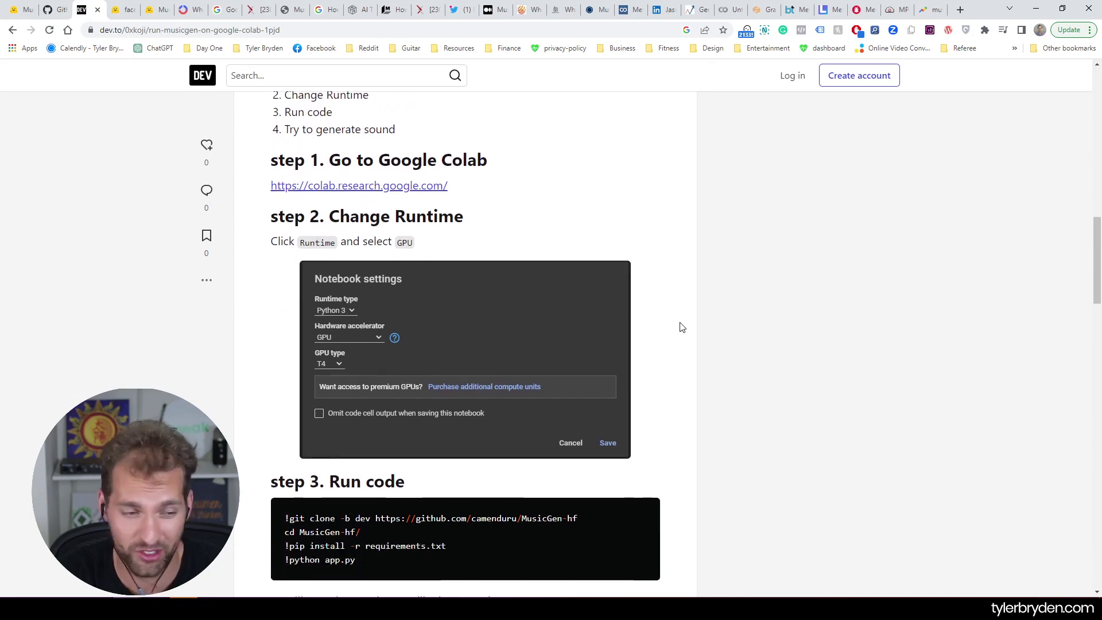
scroll(682, 326, down, 2)
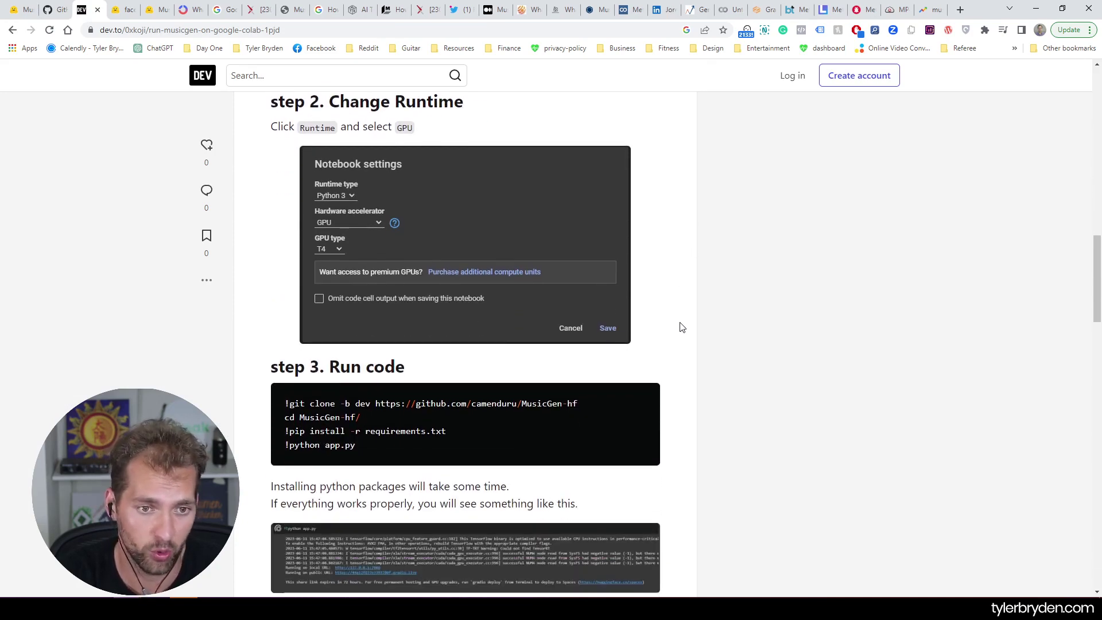
click(724, 10)
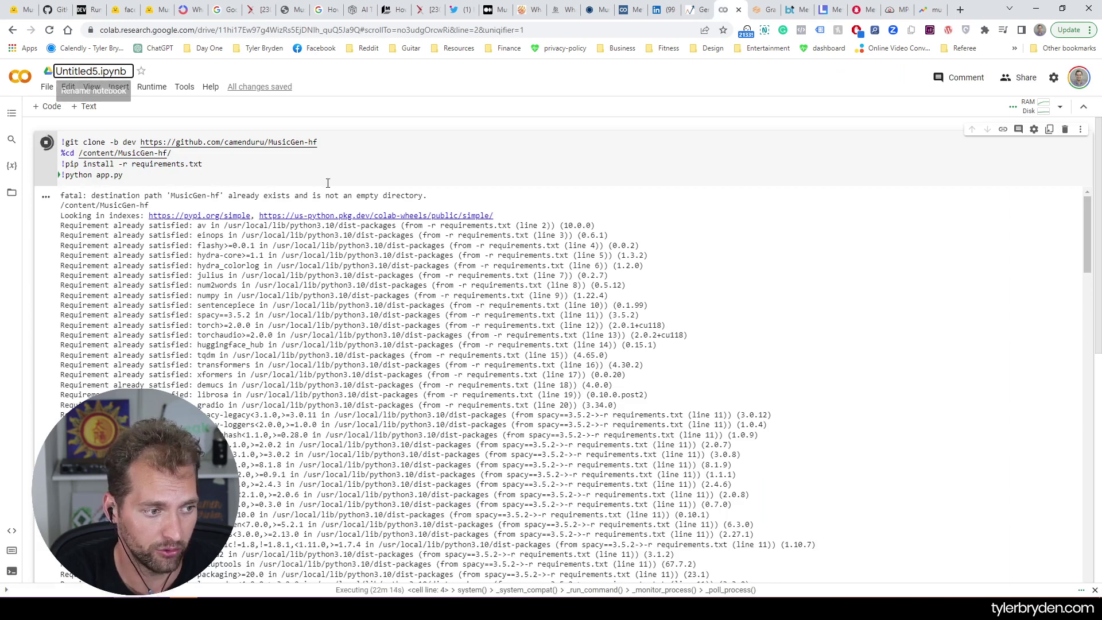
click(757, 11)
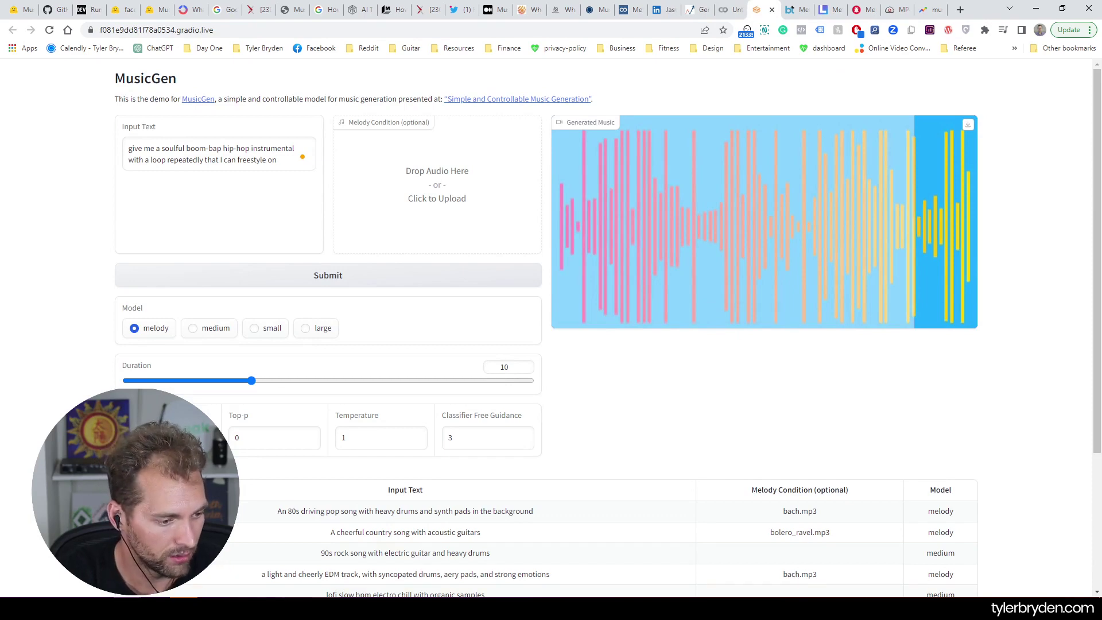
key(alt+Tab)
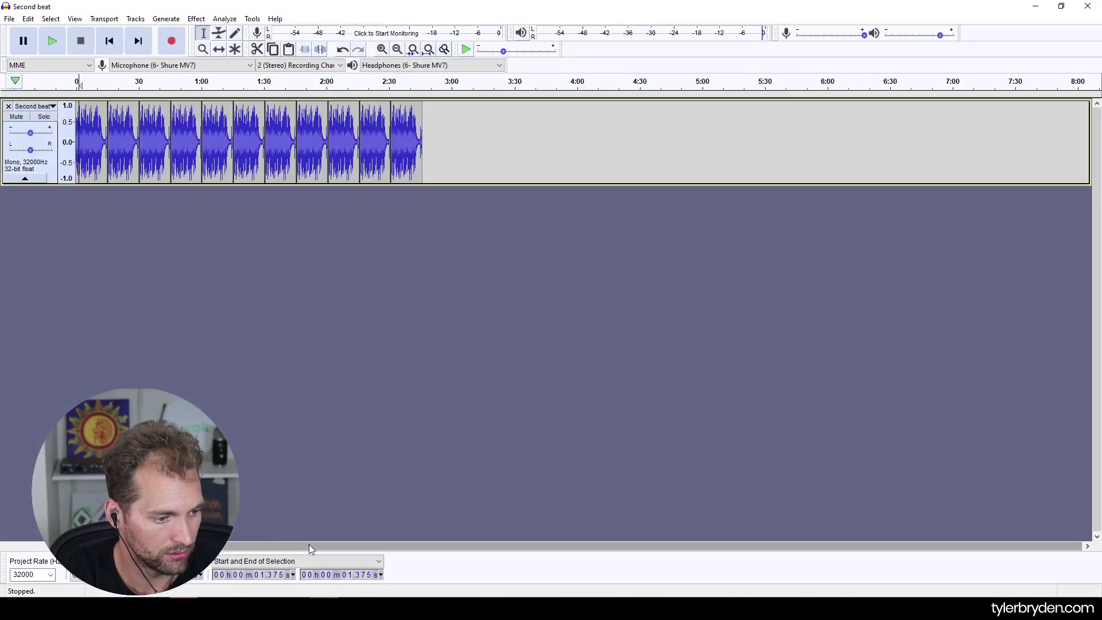
Put the cursor at 0 on the Second beat track and start playback
drag(131, 120, 77, 120)
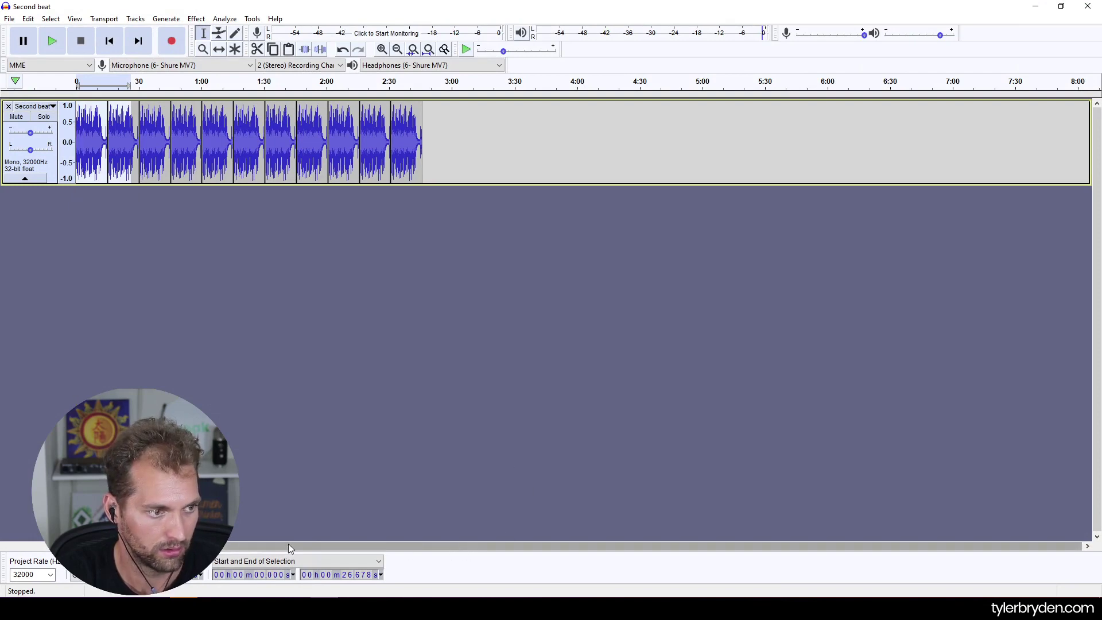
click(127, 170)
click(77, 166)
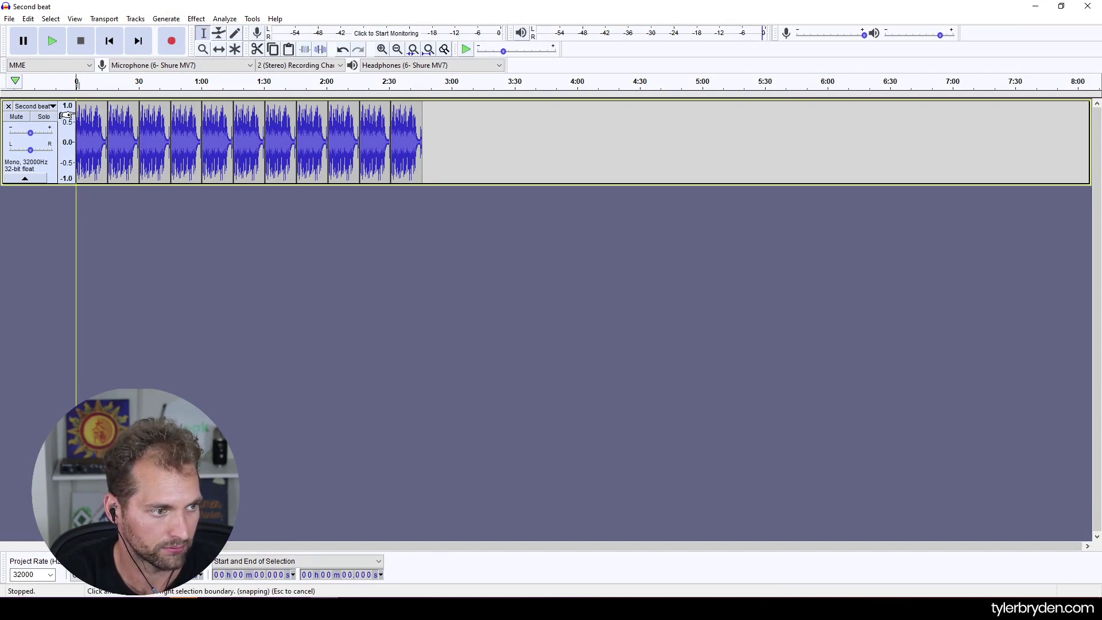
click(51, 41)
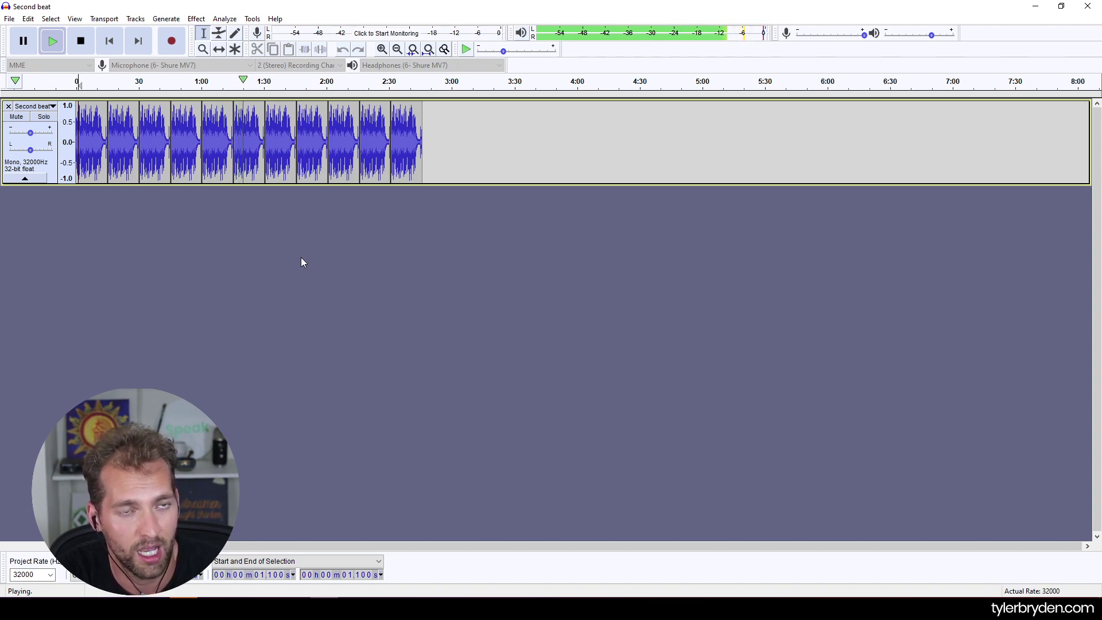
Jump Second beat playback back to its beginning with Home and keep it playing
key(Home)
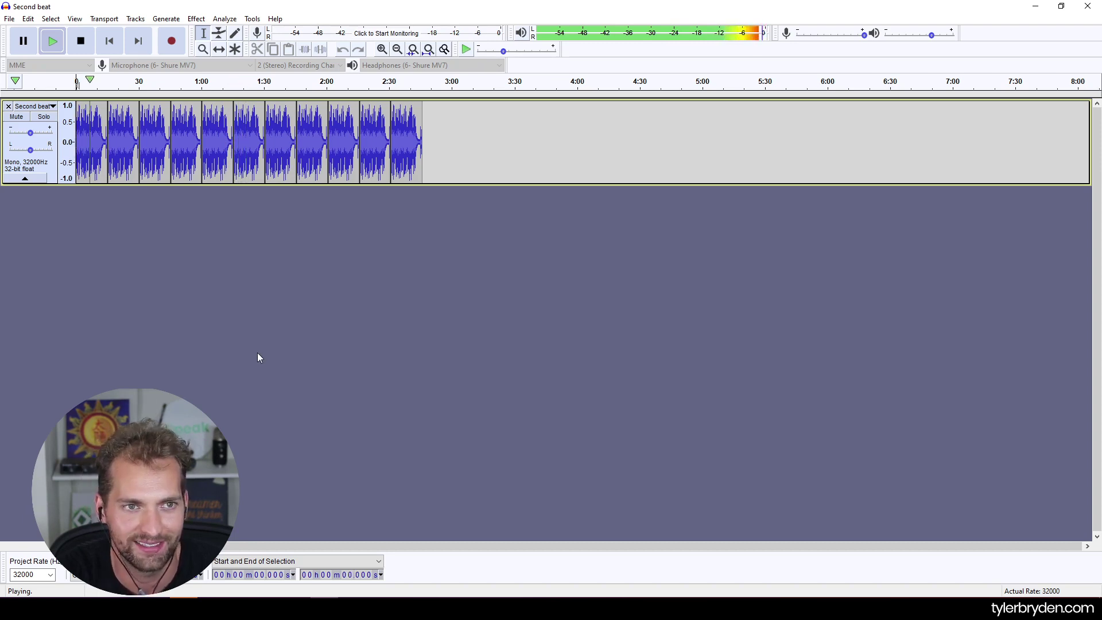